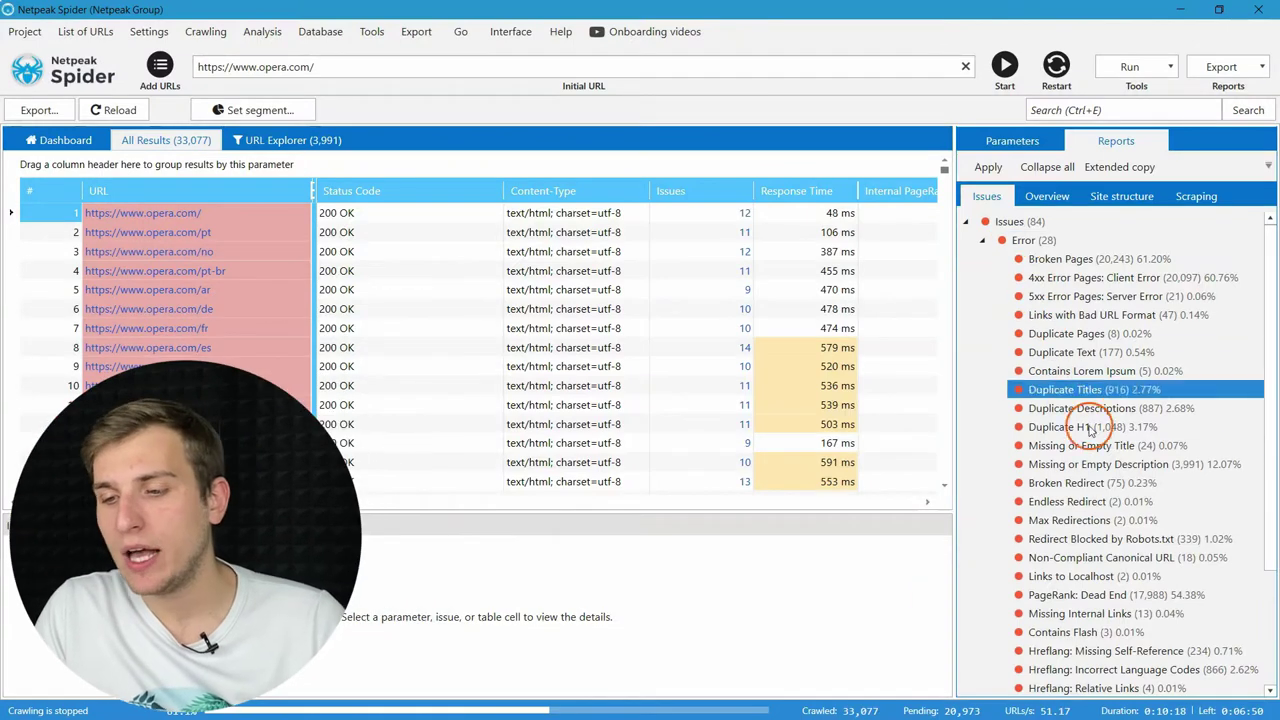
# Use the Missing or Empty Description issue as a segment and open the report export options.
pyautogui.click(1100, 464)
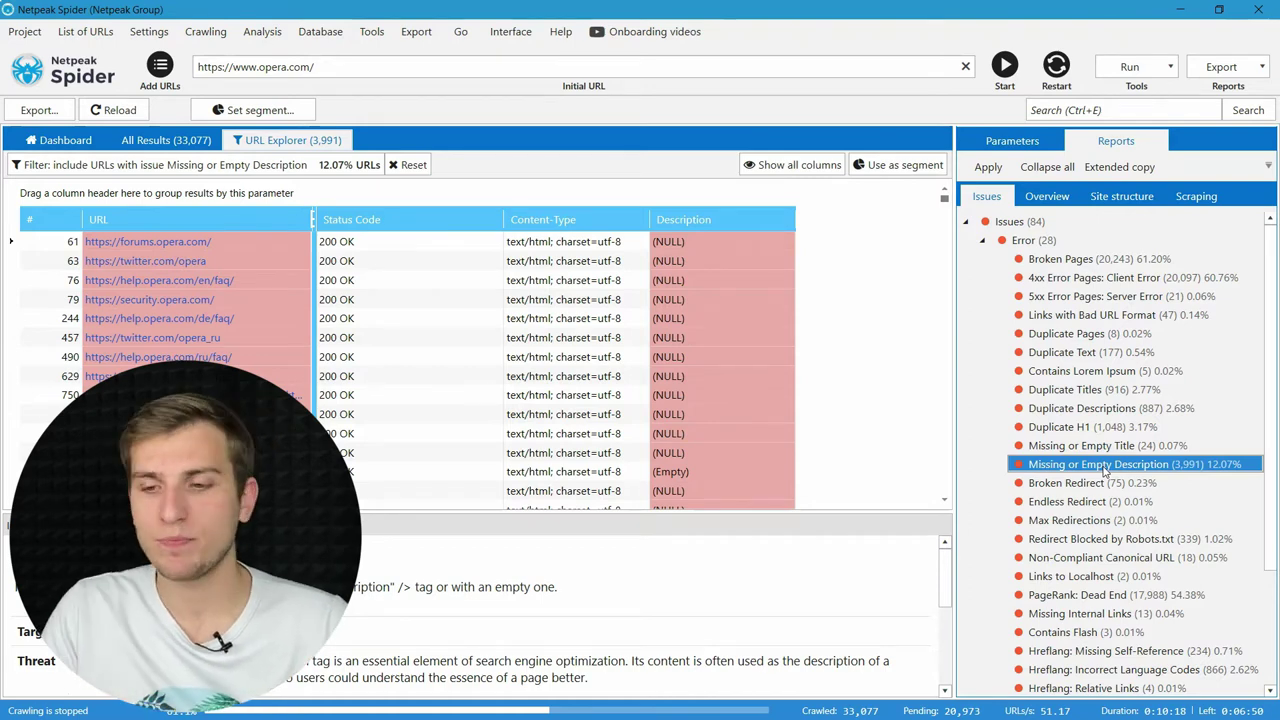
pyautogui.click(898, 165)
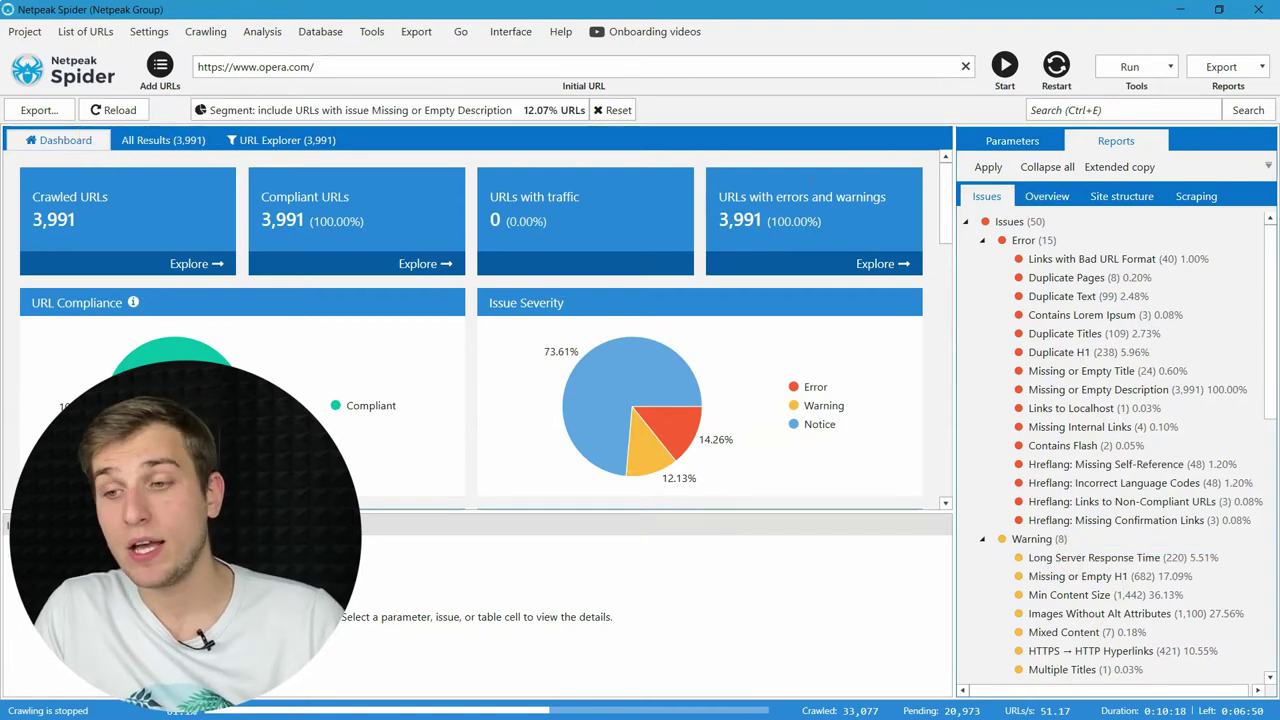
pyautogui.click(1160, 66)
pyautogui.click(1220, 70)
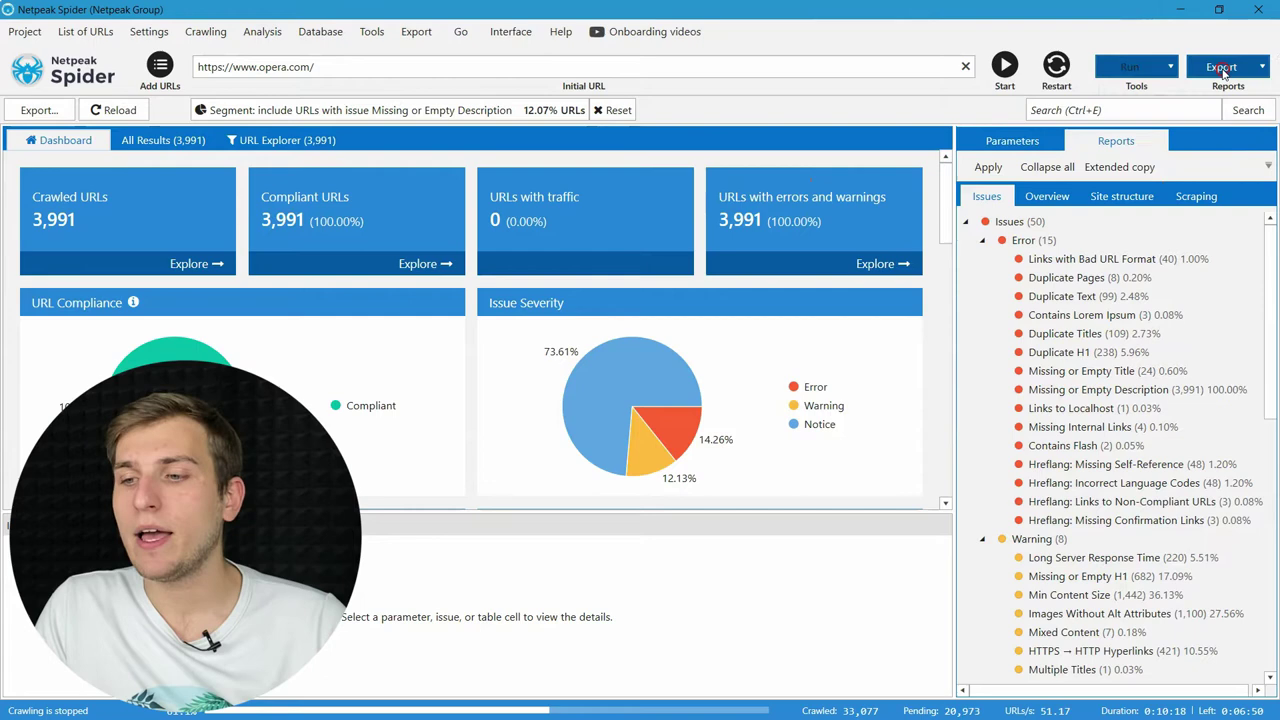
pyautogui.click(1220, 70)
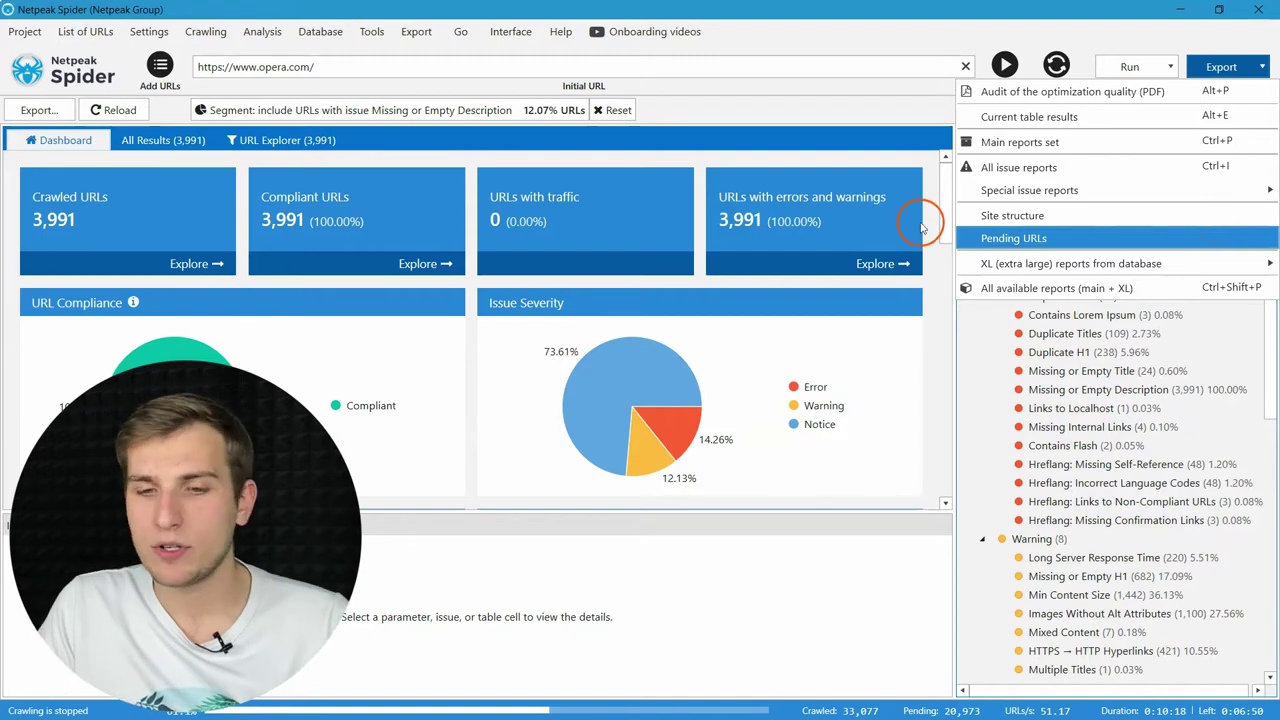
# Change the segment's first condition to include URLs with Incoming Links greater than 15.
pyautogui.click(515, 110)
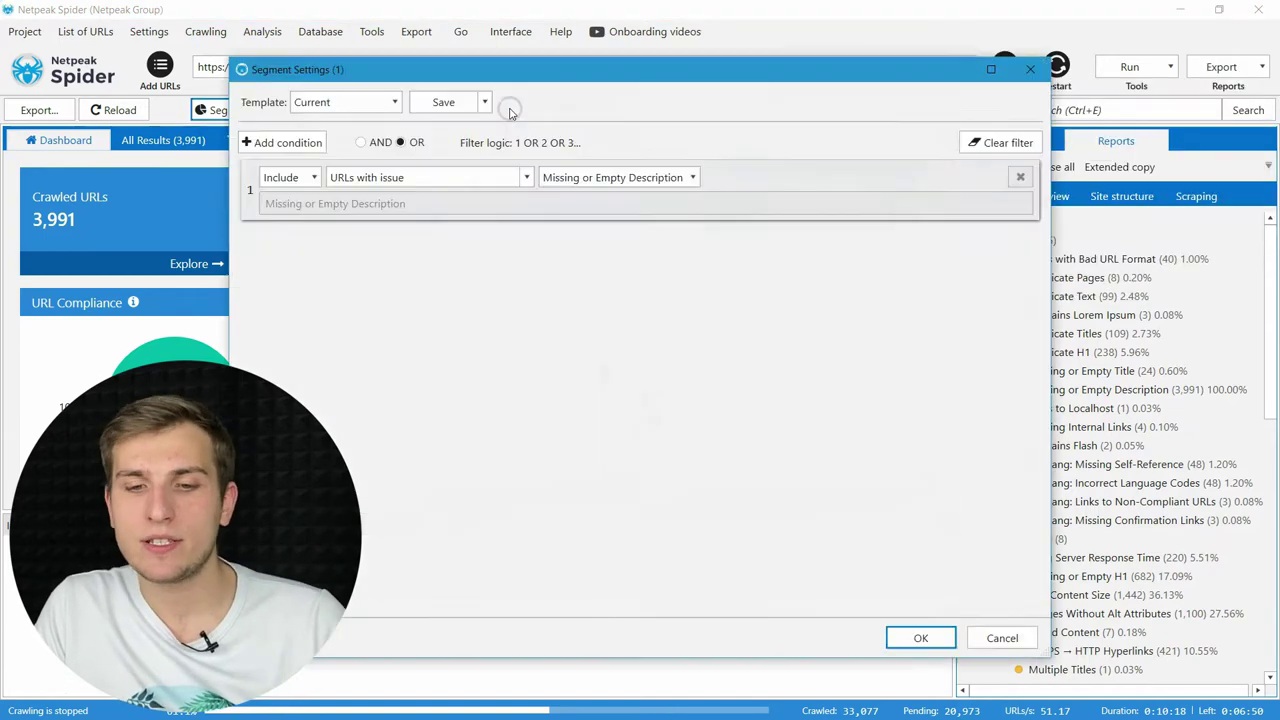
pyautogui.click(462, 178)
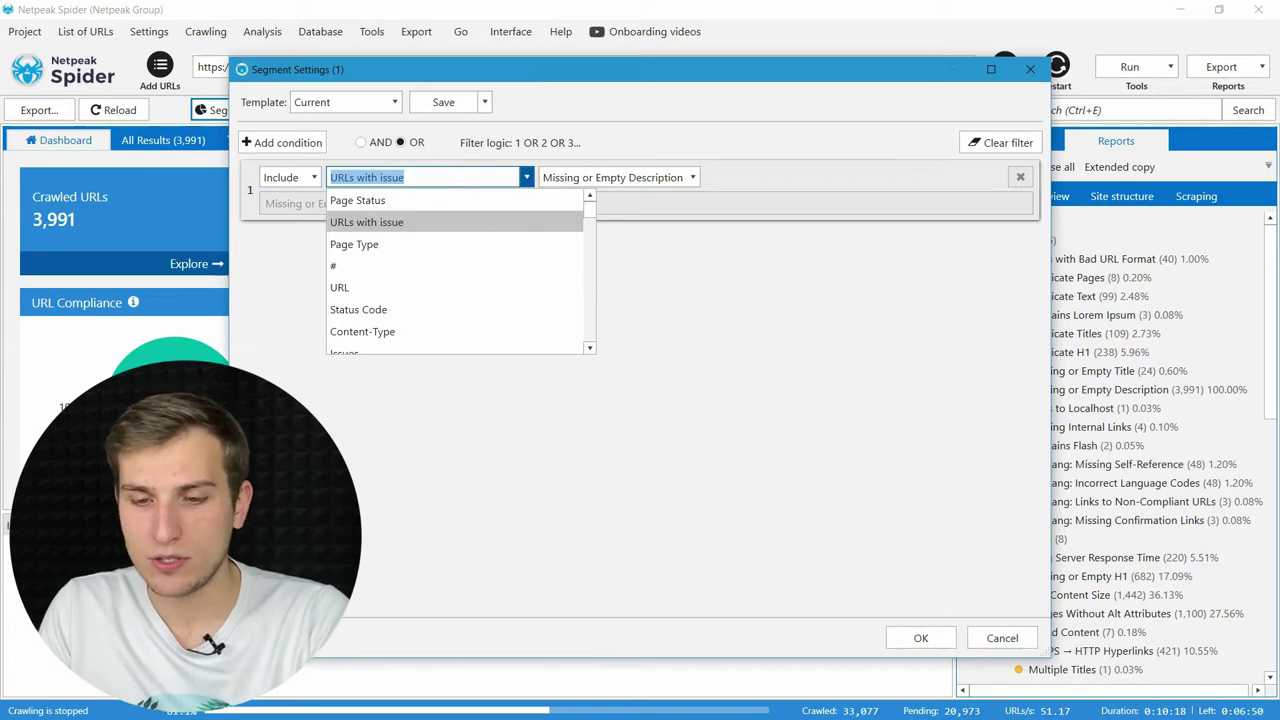
pyautogui.write('Inc')
pyautogui.press('Return')
pyautogui.click(617, 178)
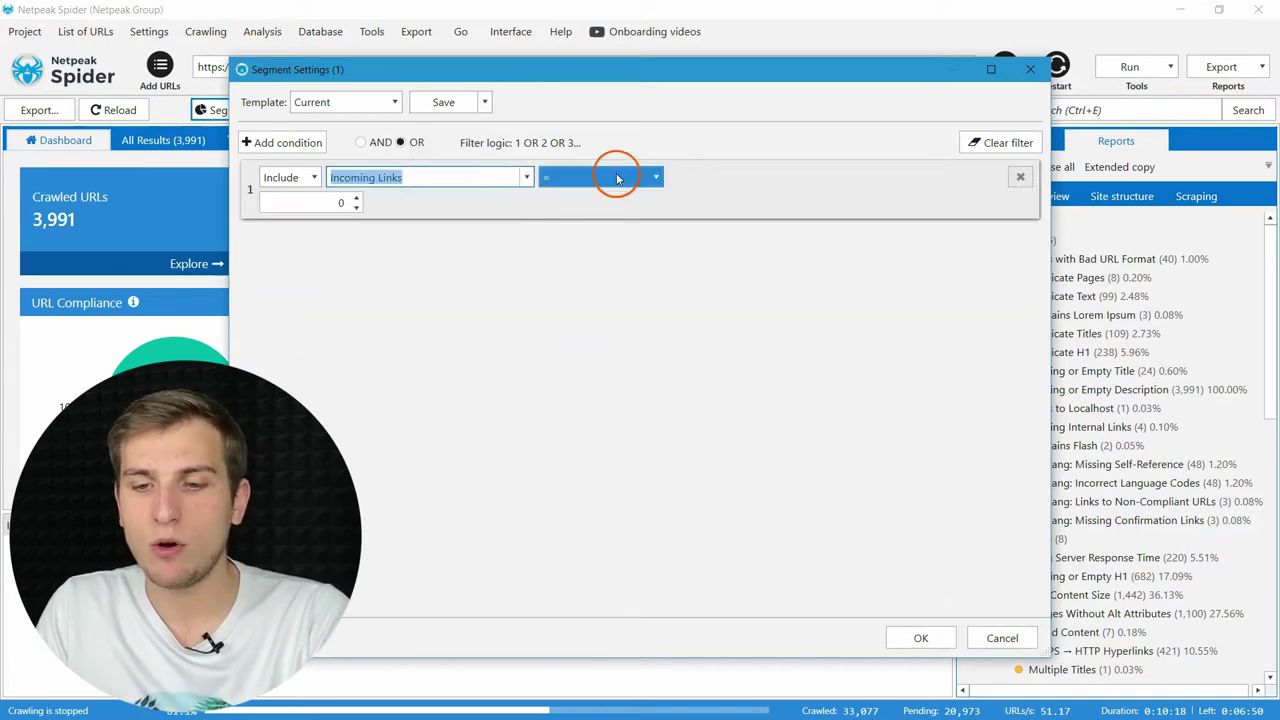
pyautogui.click(617, 178)
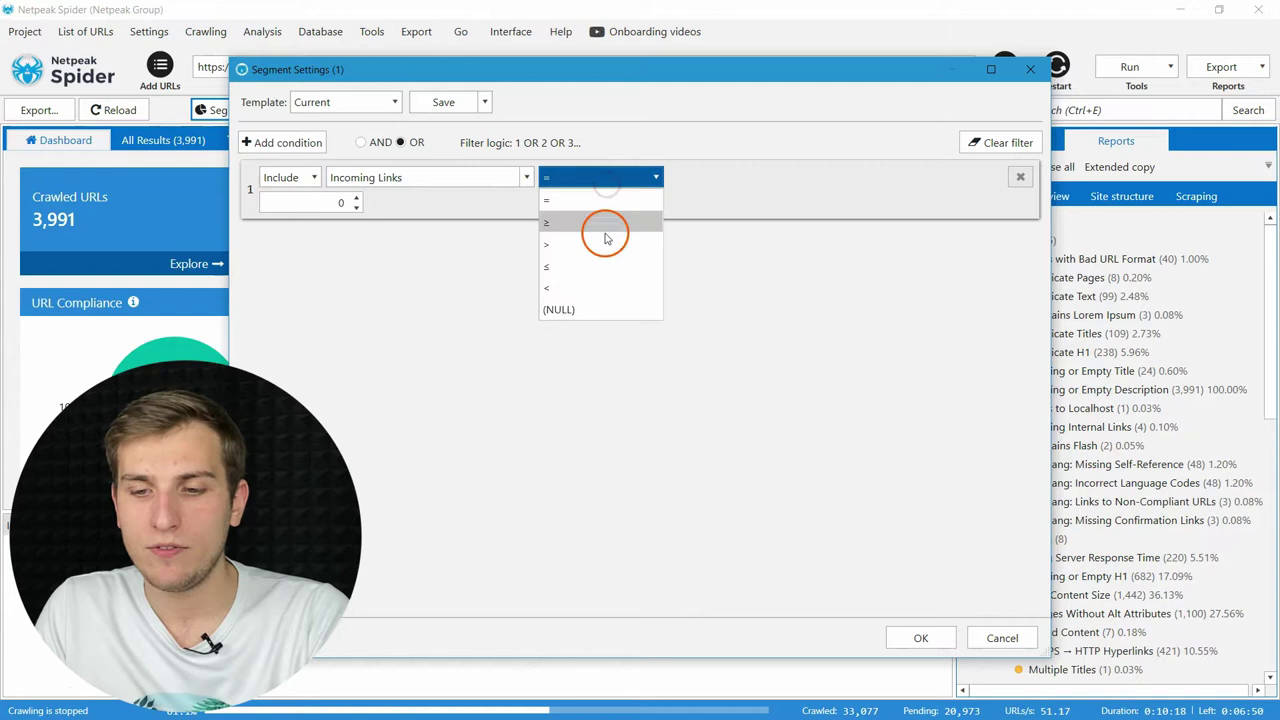
pyautogui.click(597, 244)
pyautogui.click(290, 206)
pyautogui.write('1')
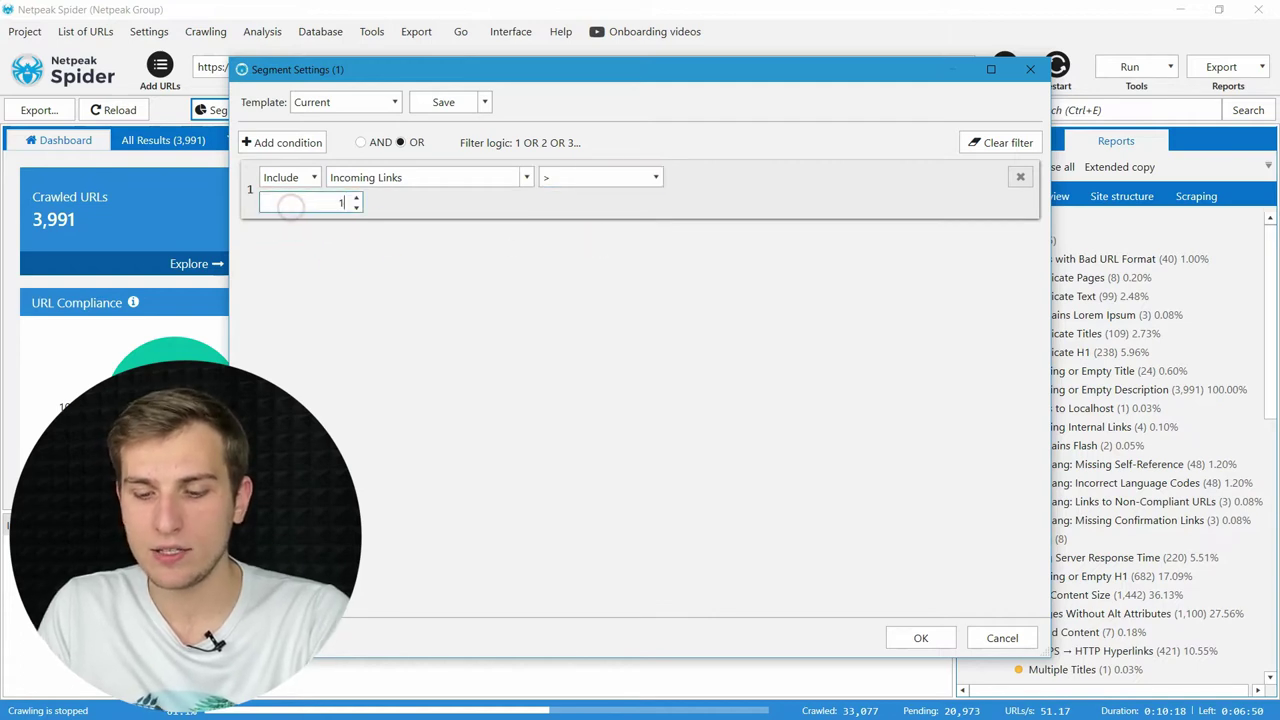
pyautogui.write('5')
# Add a second segment condition excluding Status Code exactly matching "200 OK", and apply the segment.
pyautogui.click(300, 142)
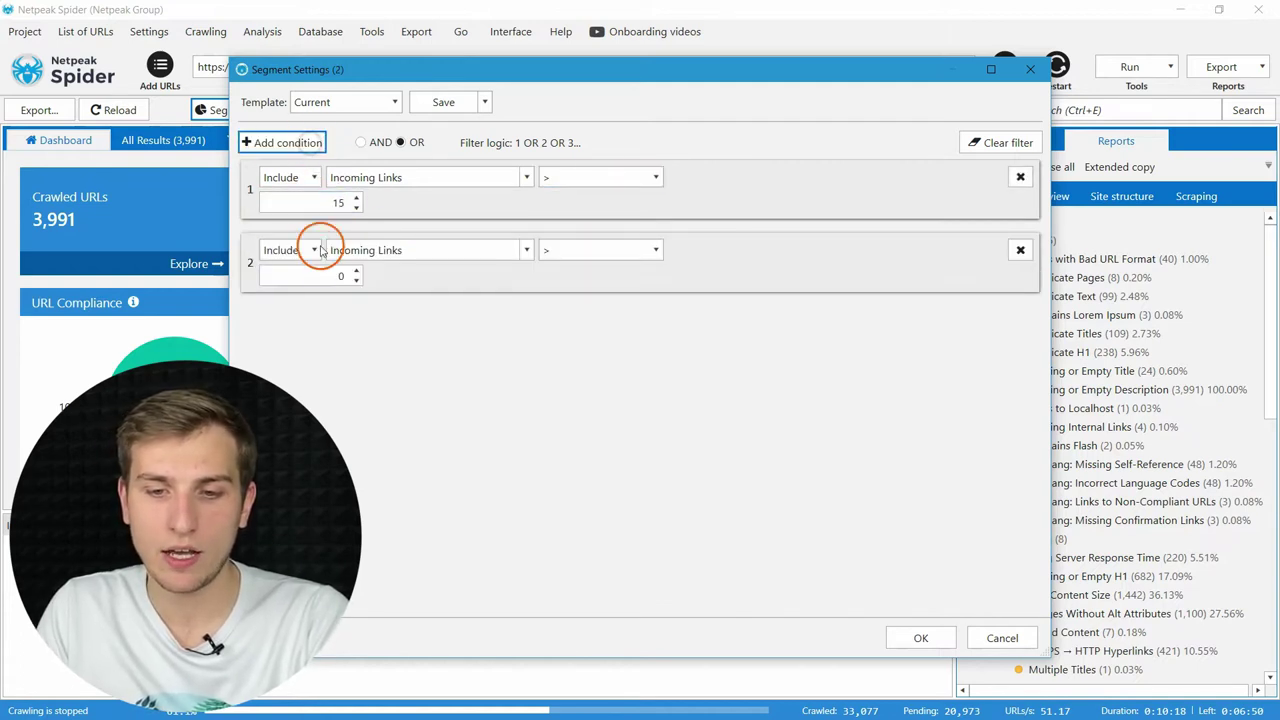
pyautogui.click(305, 250)
pyautogui.click(295, 288)
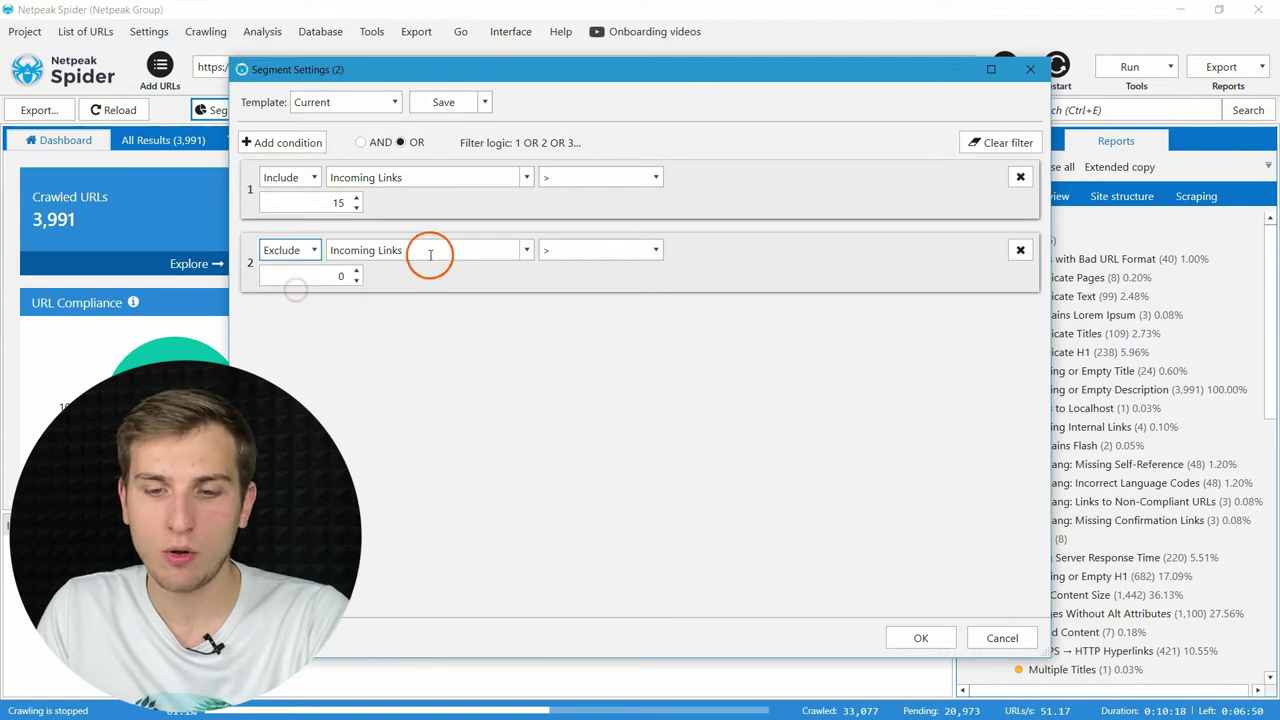
pyautogui.click(430, 254)
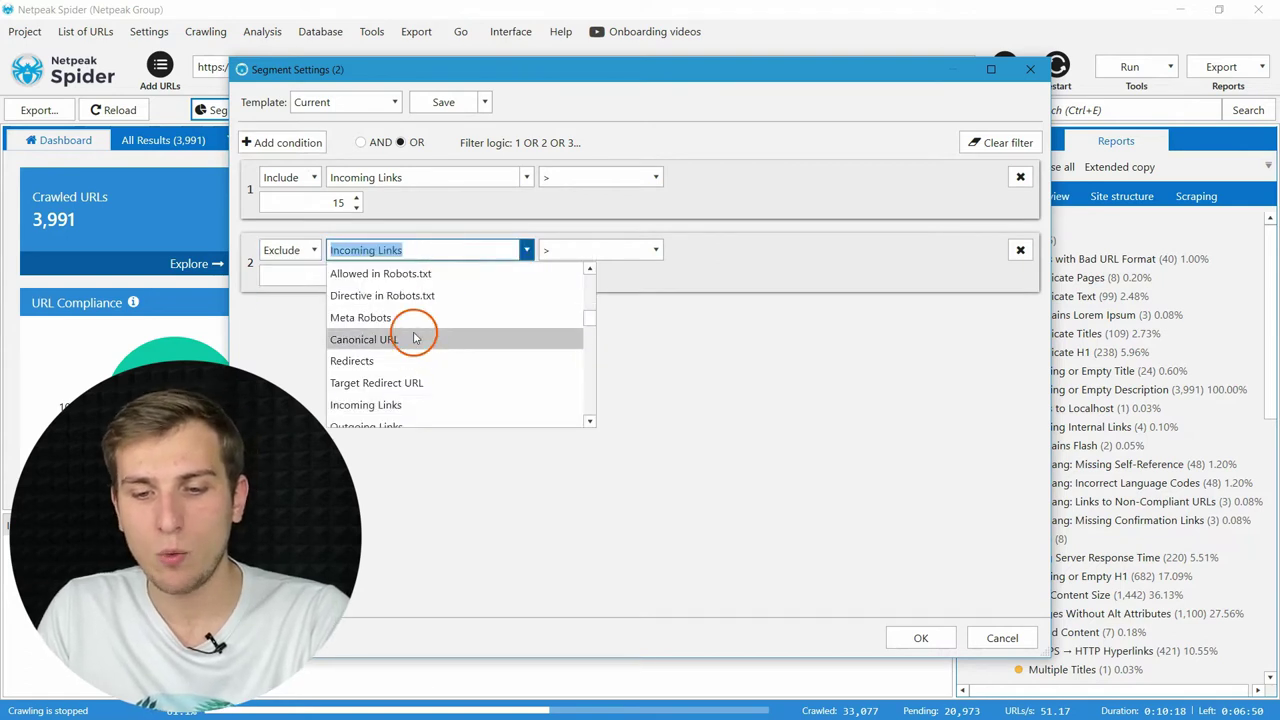
pyautogui.write('stat')
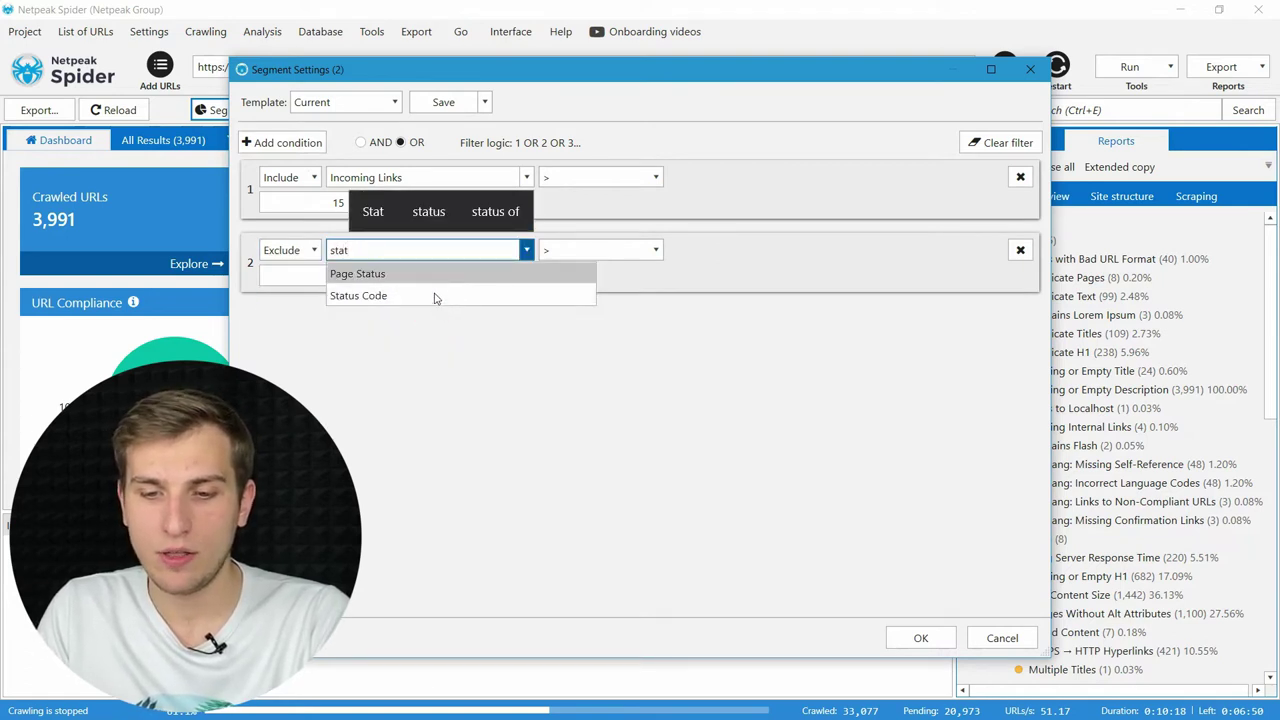
pyautogui.click(423, 295)
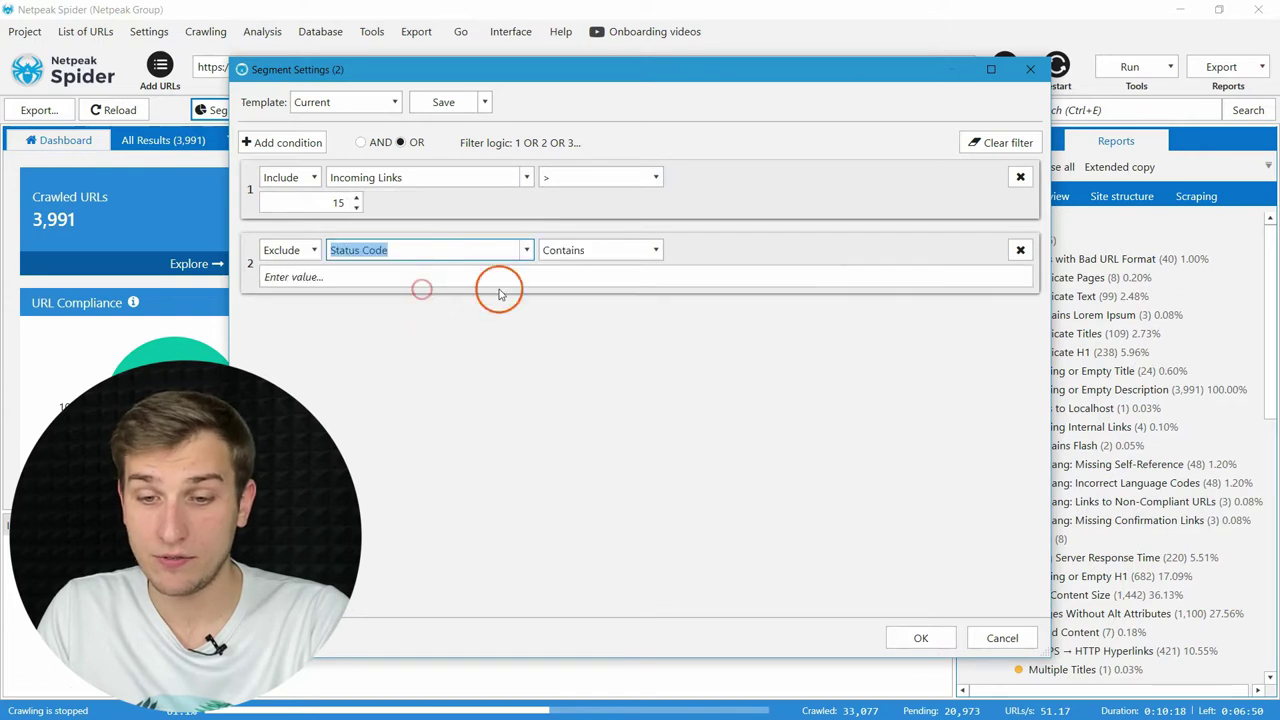
pyautogui.click(608, 251)
pyautogui.click(590, 295)
pyautogui.click(601, 278)
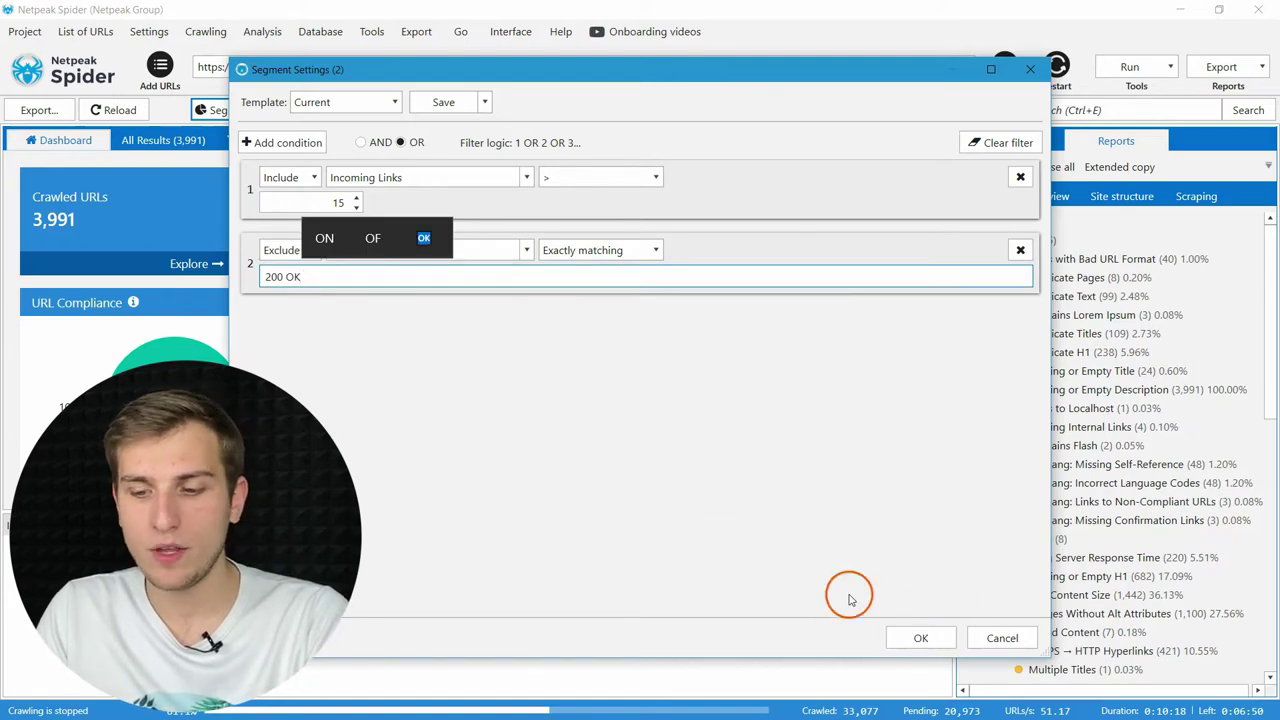
pyautogui.click(922, 638)
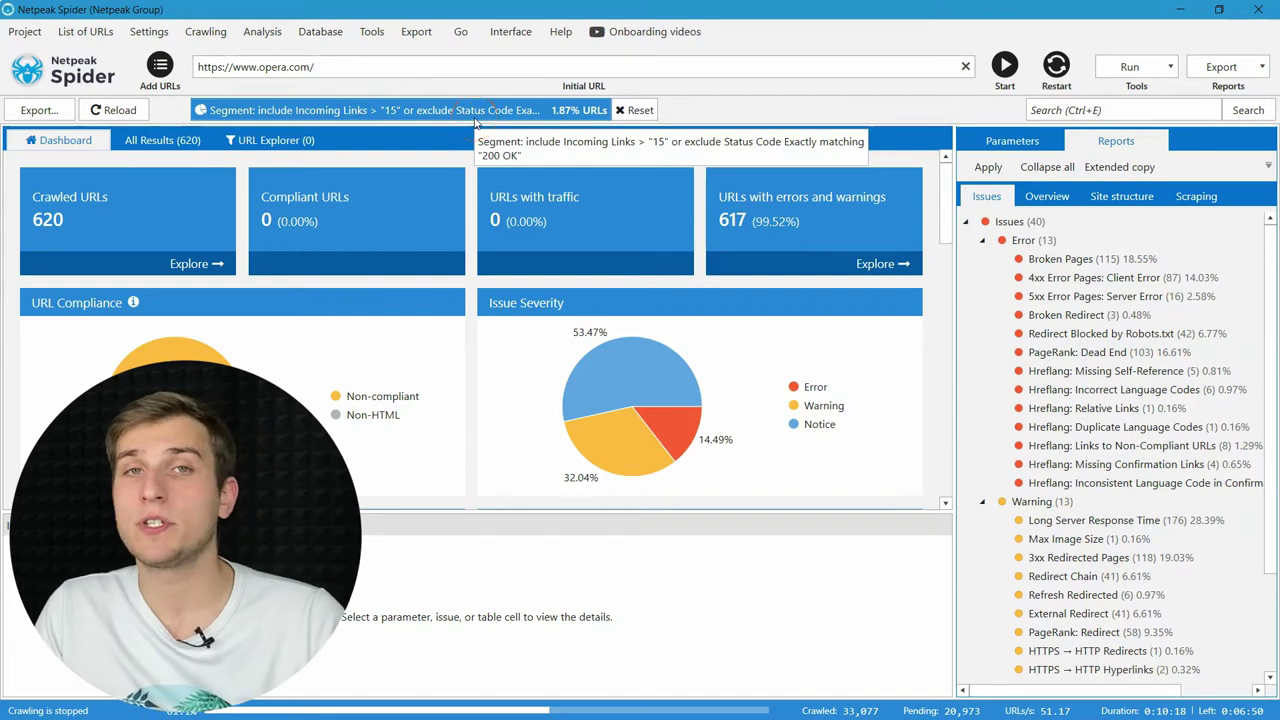
pyautogui.click(424, 233)
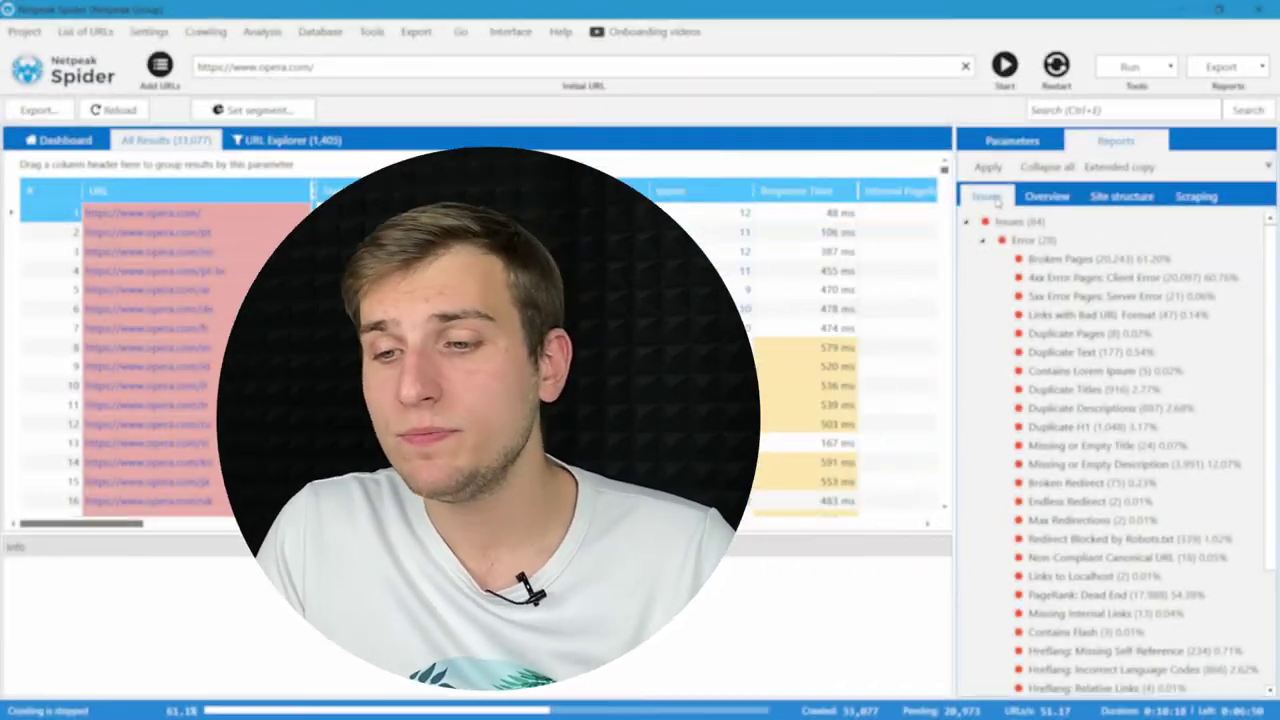
# Segment the crawl by URLs with issue Error, combined through AND logic with a second condition including Page Status Internal.
pyautogui.click(1022, 241)
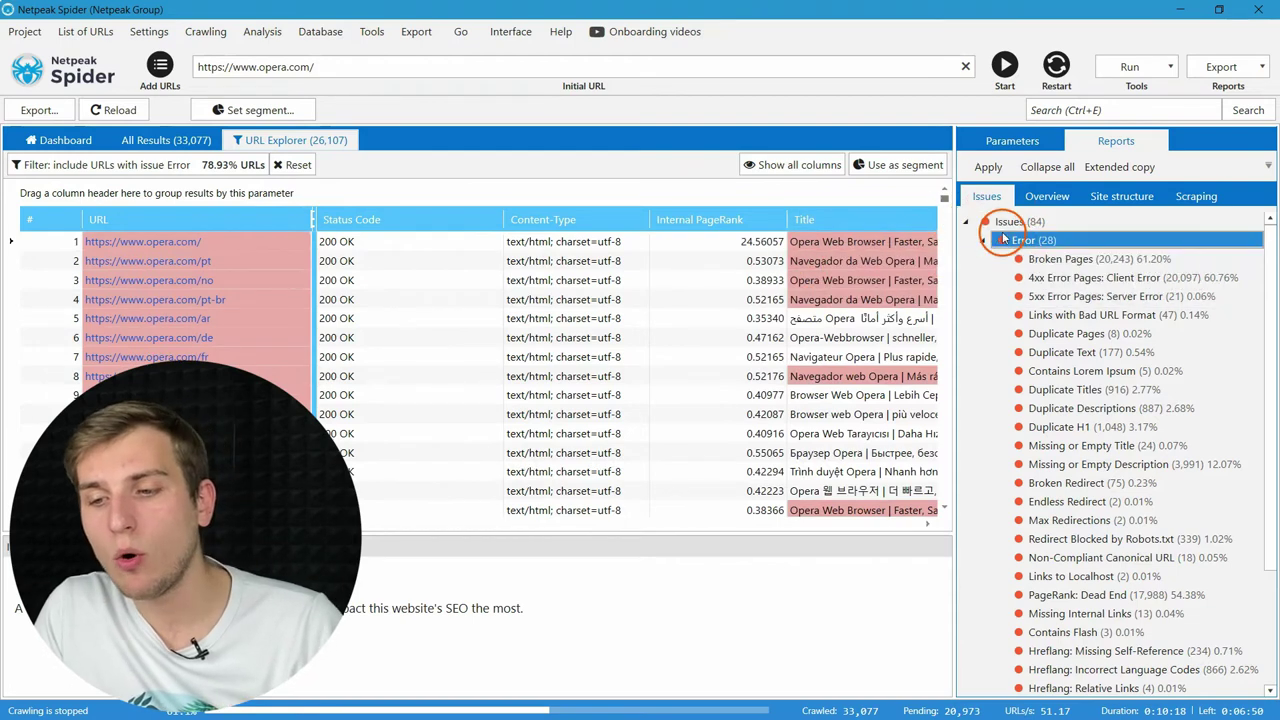
pyautogui.click(920, 165)
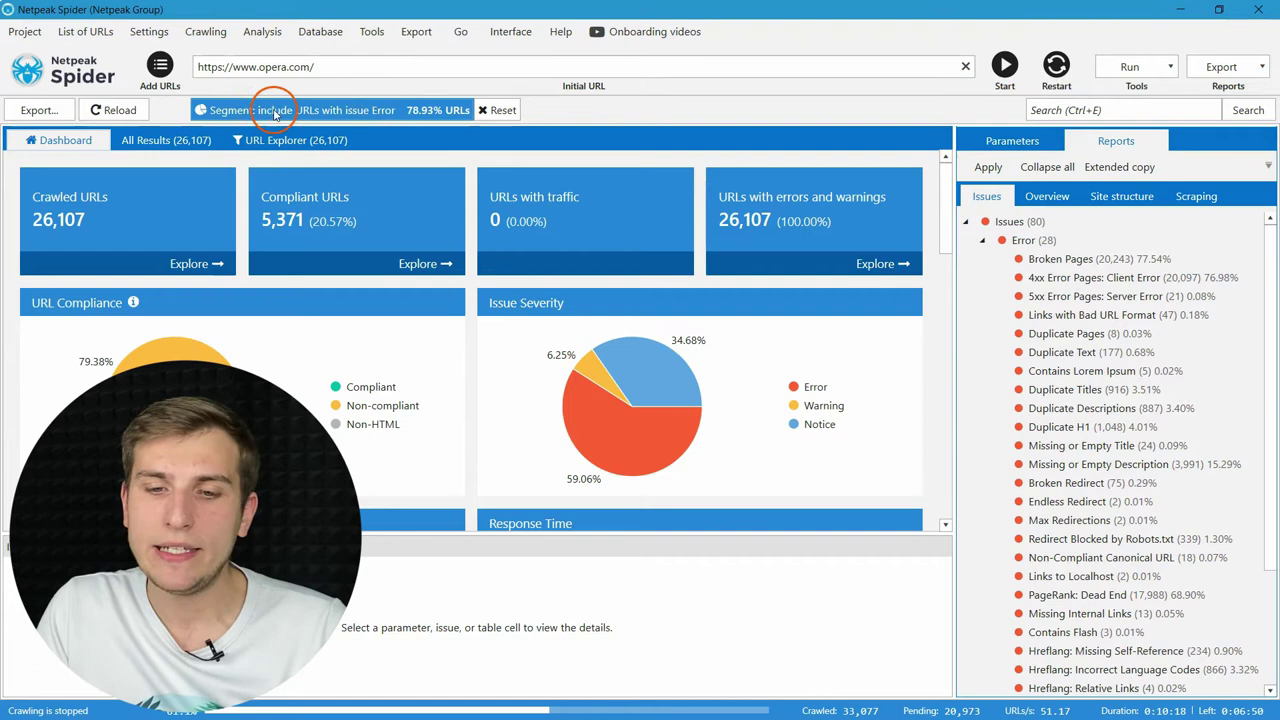
pyautogui.click(270, 109)
pyautogui.click(300, 142)
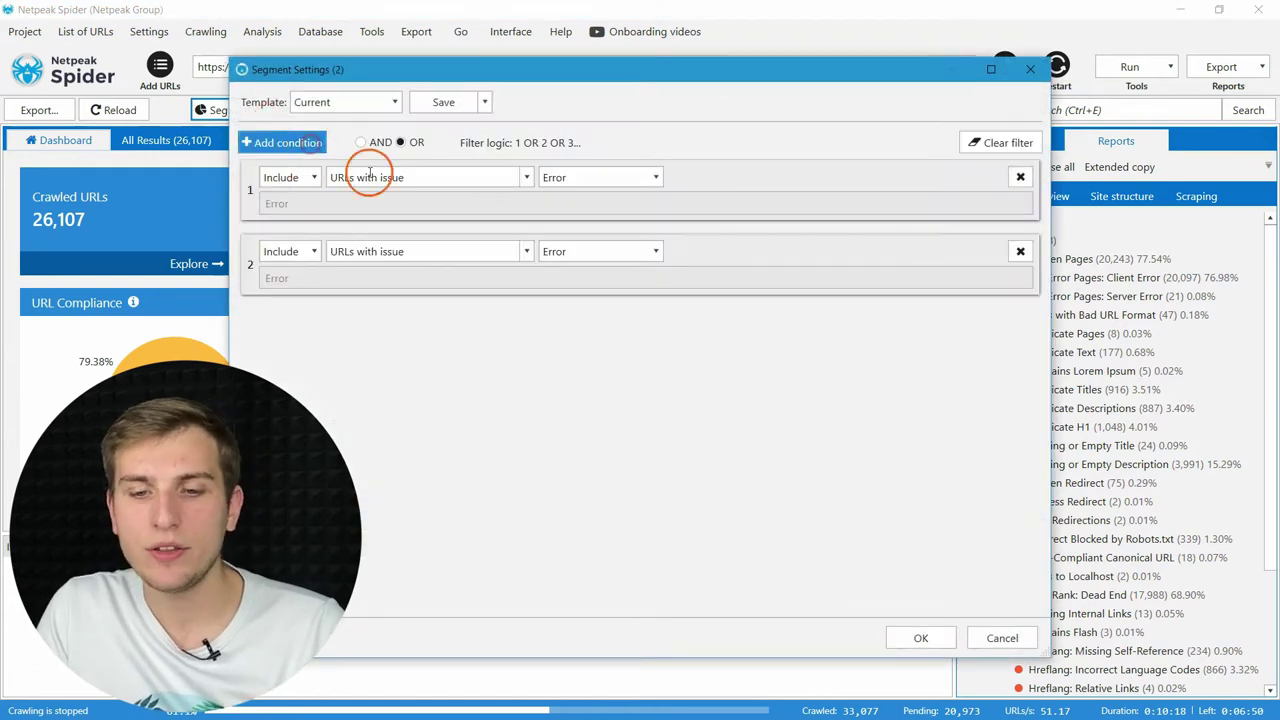
pyautogui.click(398, 251)
pyautogui.click(394, 275)
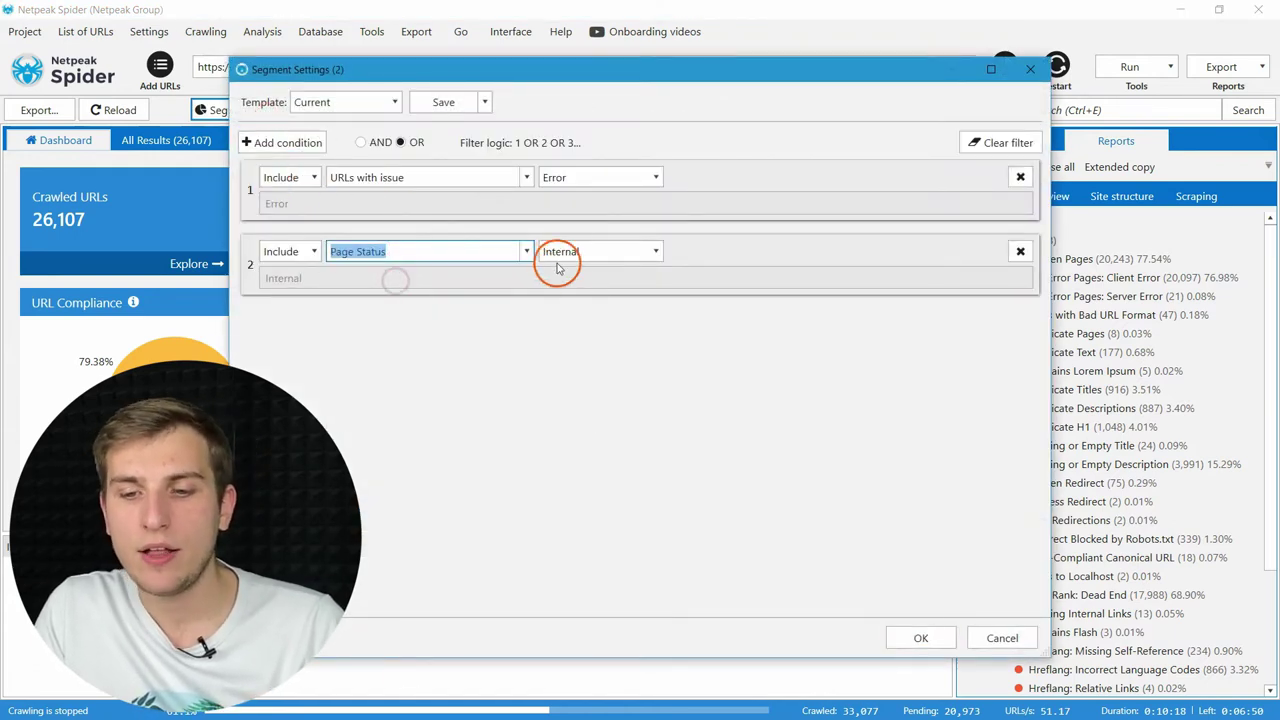
pyautogui.click(360, 142)
pyautogui.click(905, 636)
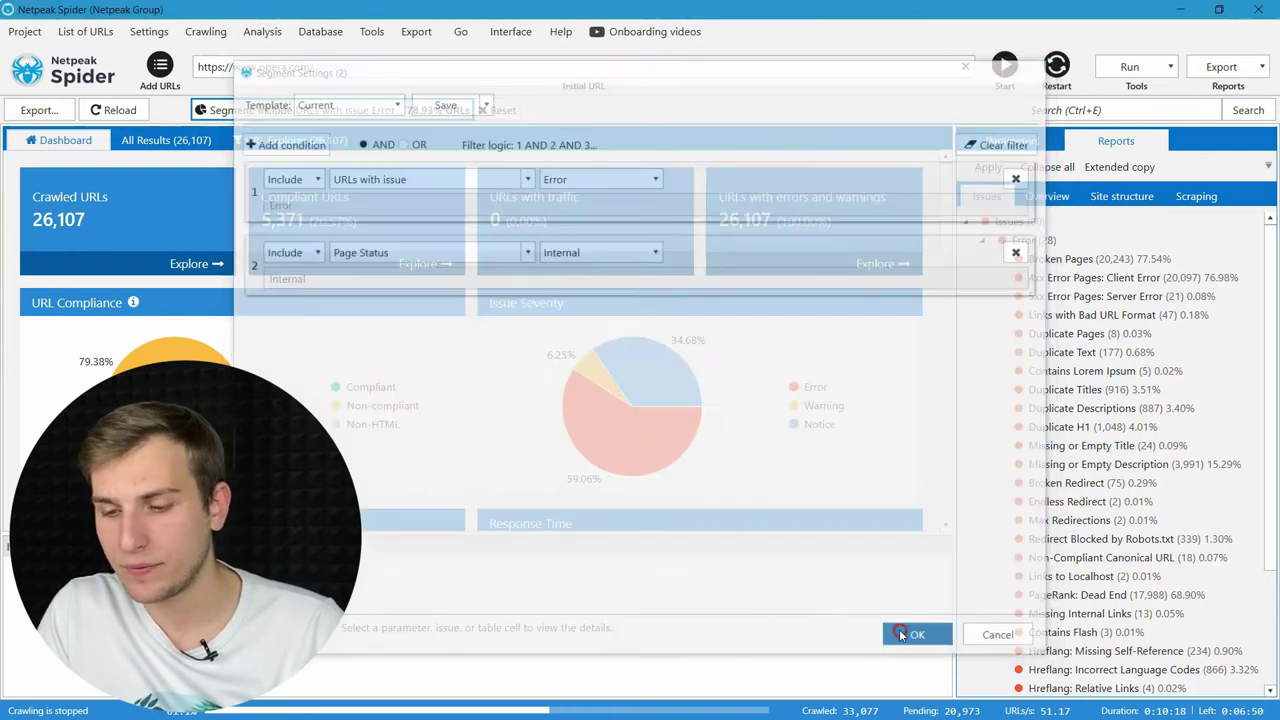
# Review the site structure report collapsed to its subdomains and select forums.opera.com.
pyautogui.click(1120, 197)
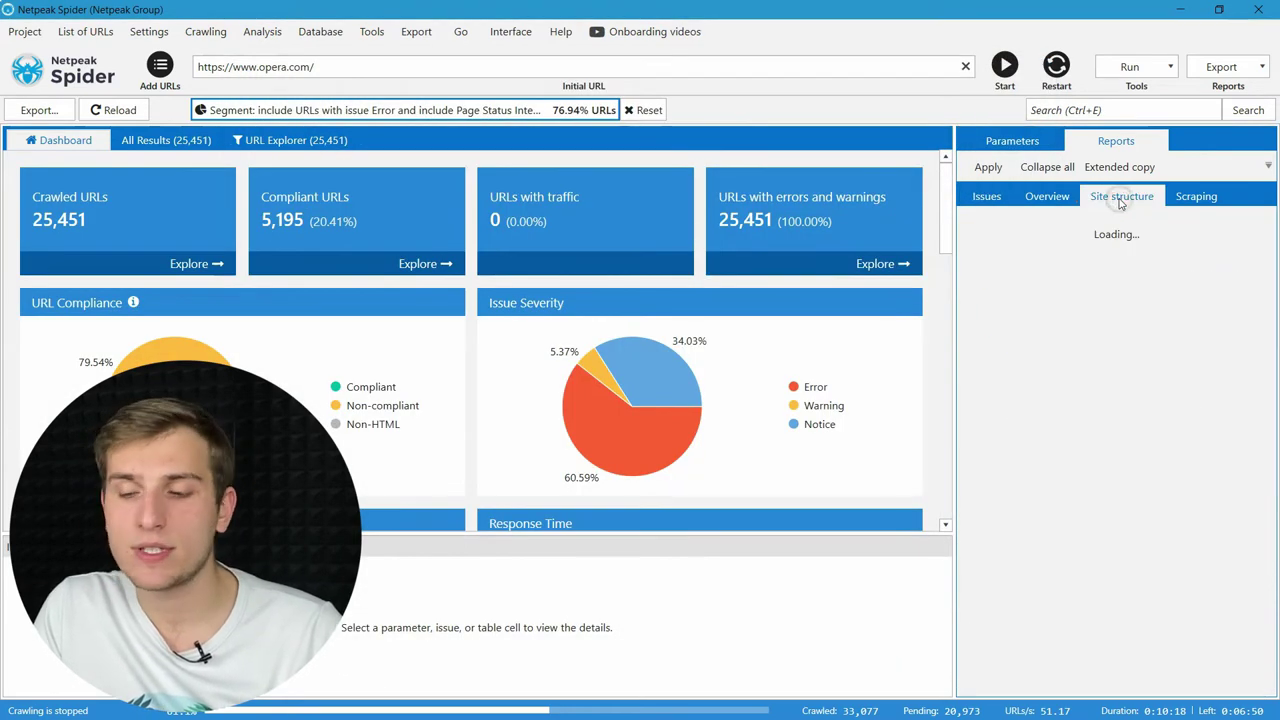
pyautogui.click(1047, 167)
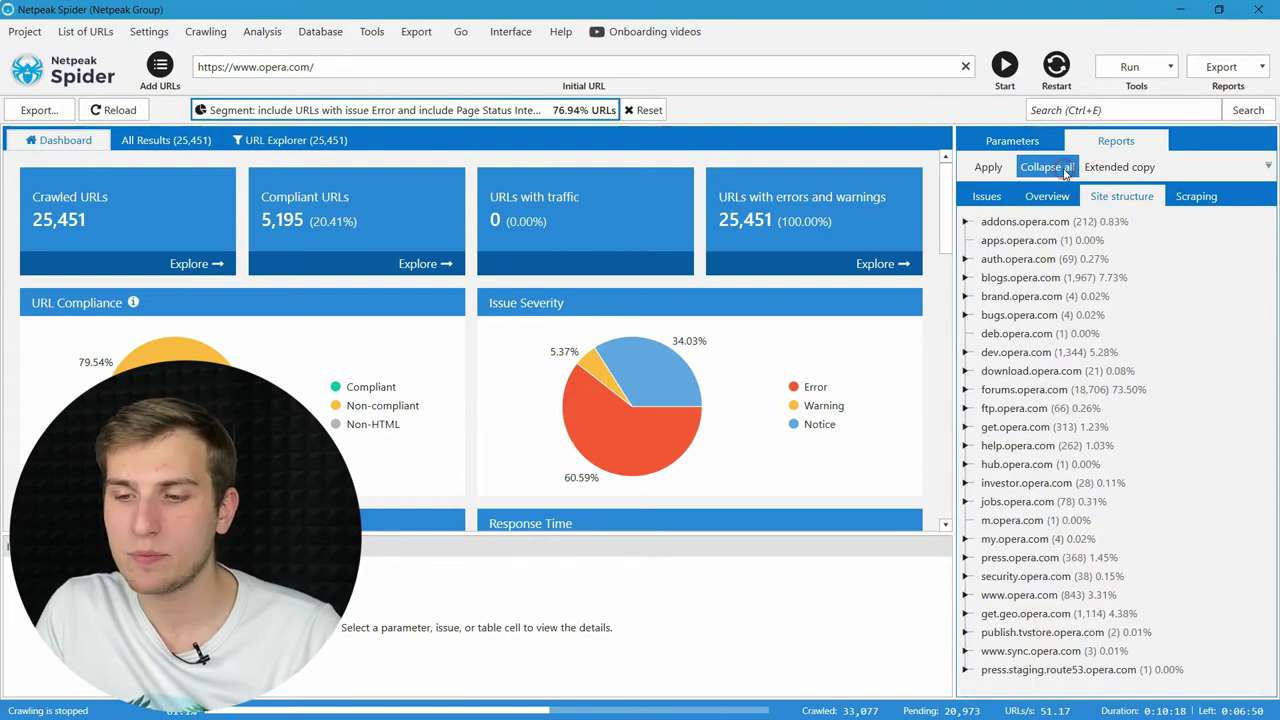
pyautogui.click(1060, 280)
pyautogui.click(1100, 370)
pyautogui.click(1137, 390)
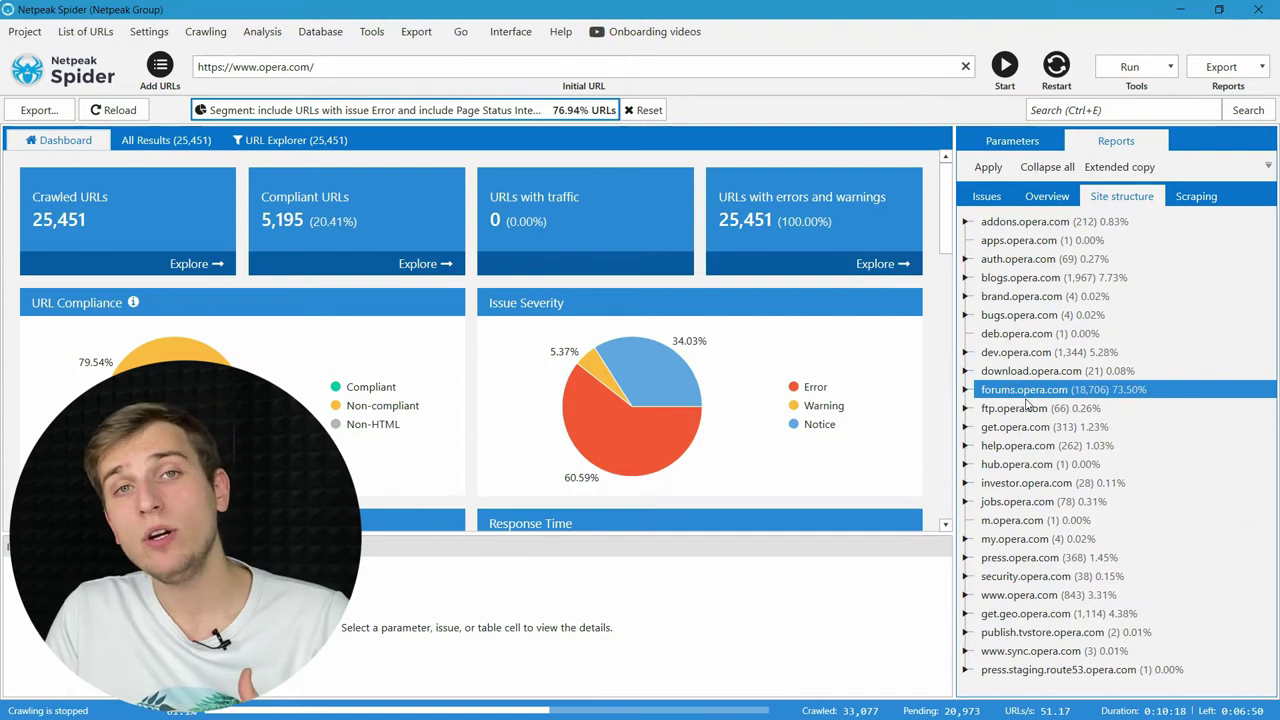
# Use the dev.opera.com section of the site structure as a segment and view its issues.
pyautogui.doubleClick(1018, 352)
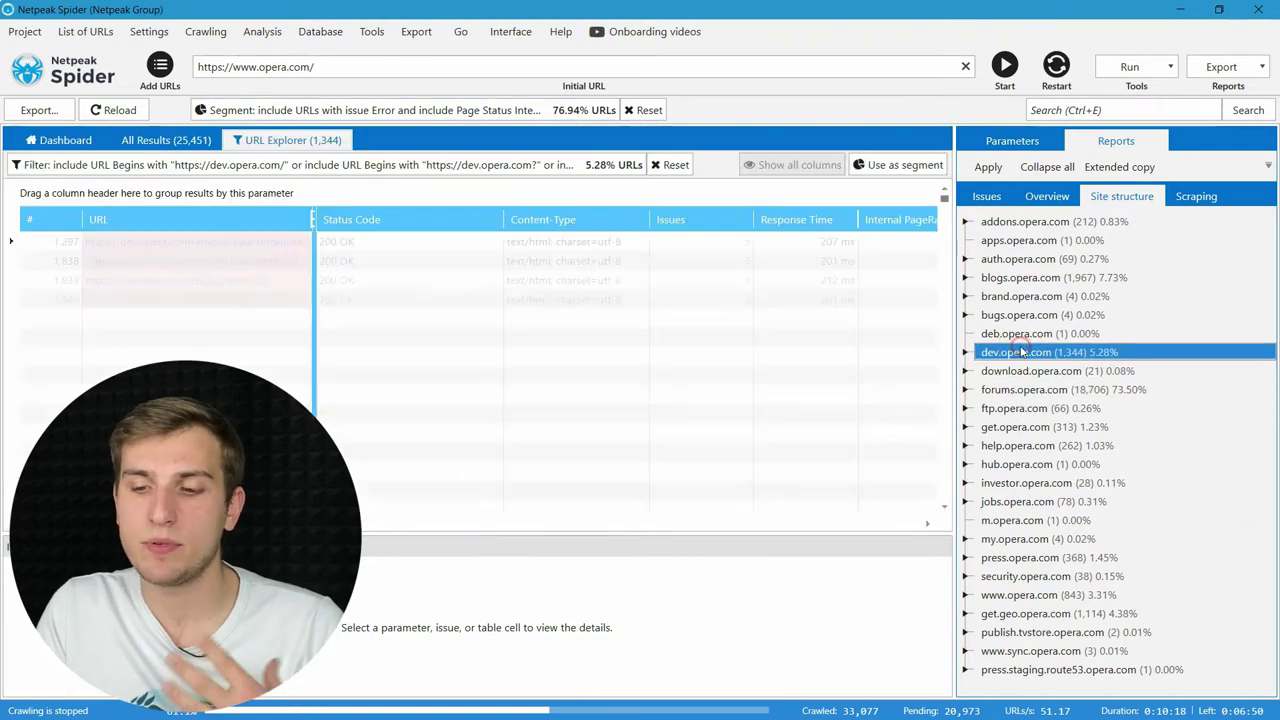
pyautogui.click(913, 165)
pyautogui.click(986, 196)
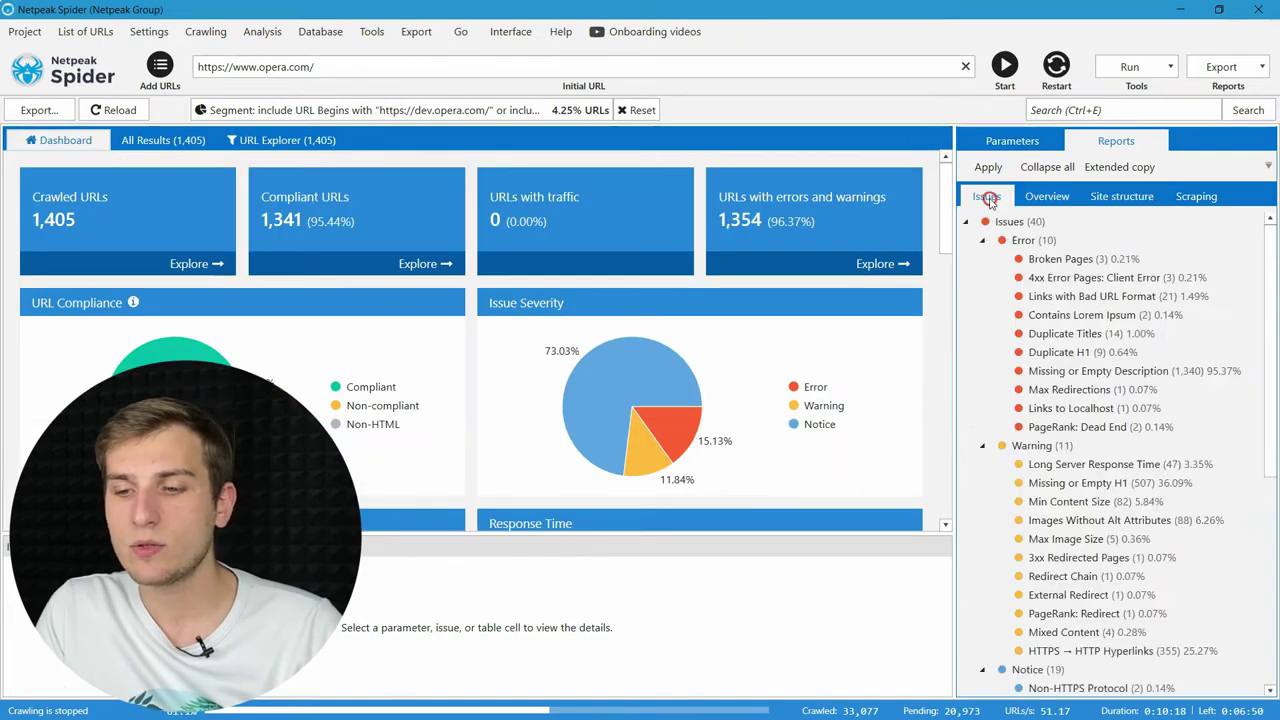
pyautogui.click(1086, 334)
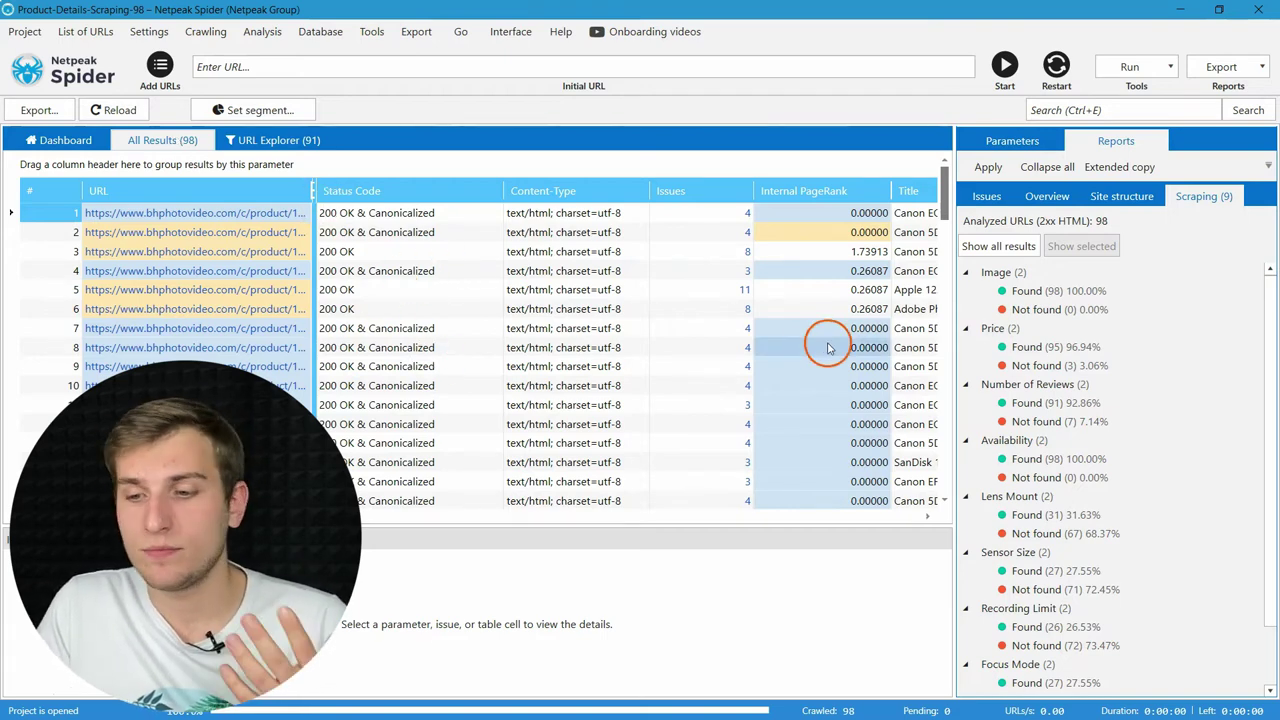
# Segment the results by pages where Number of Reviews was found and review all their scraping data.
pyautogui.click(1095, 403)
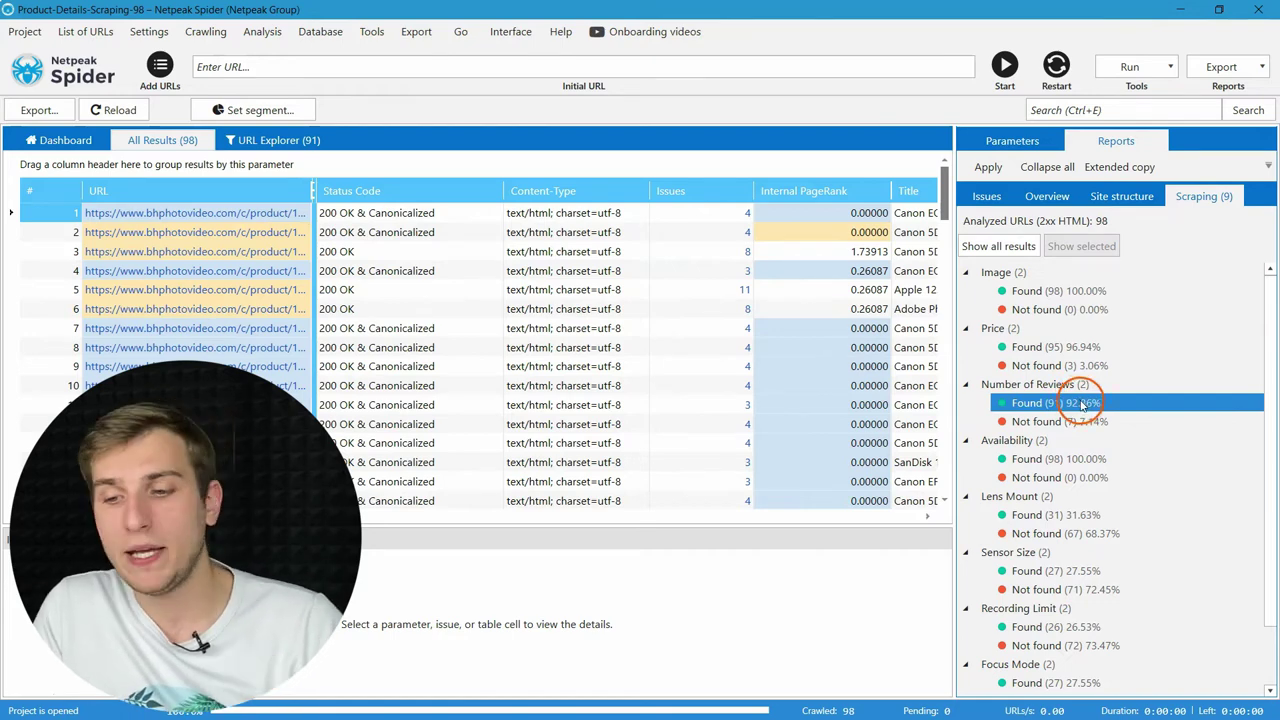
pyautogui.click(1082, 404)
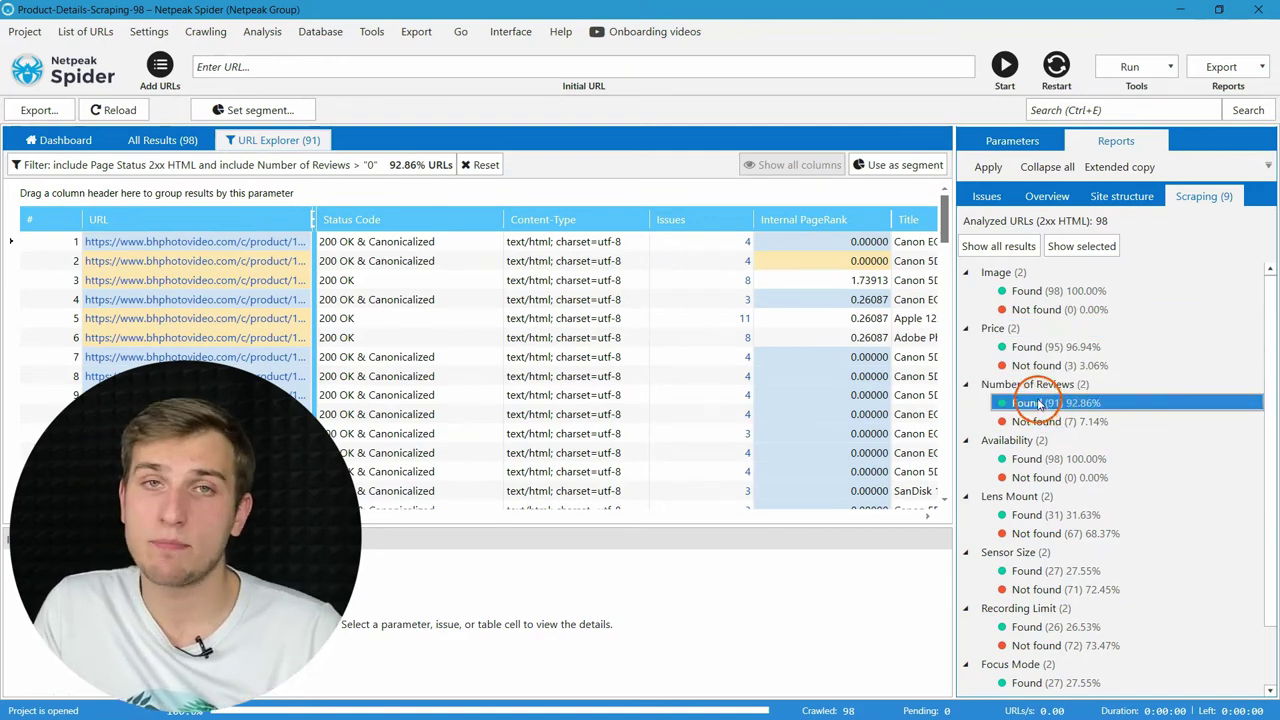
pyautogui.click(893, 165)
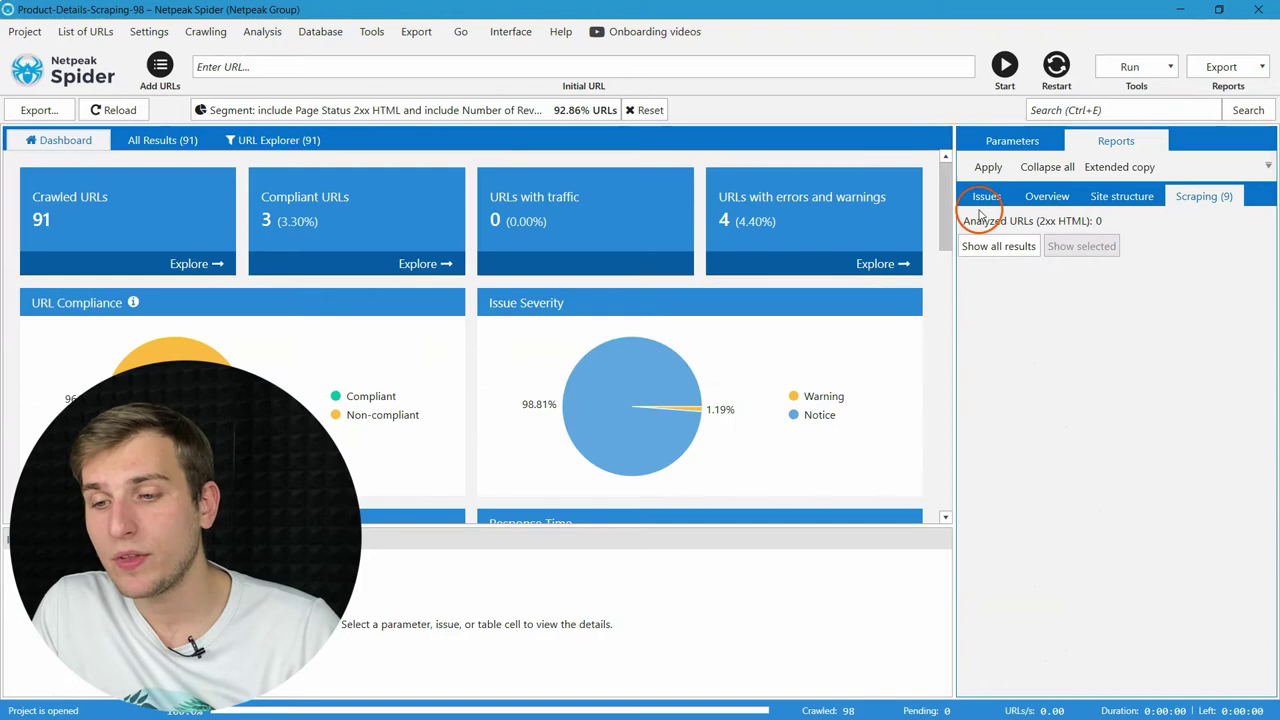
pyautogui.click(1004, 247)
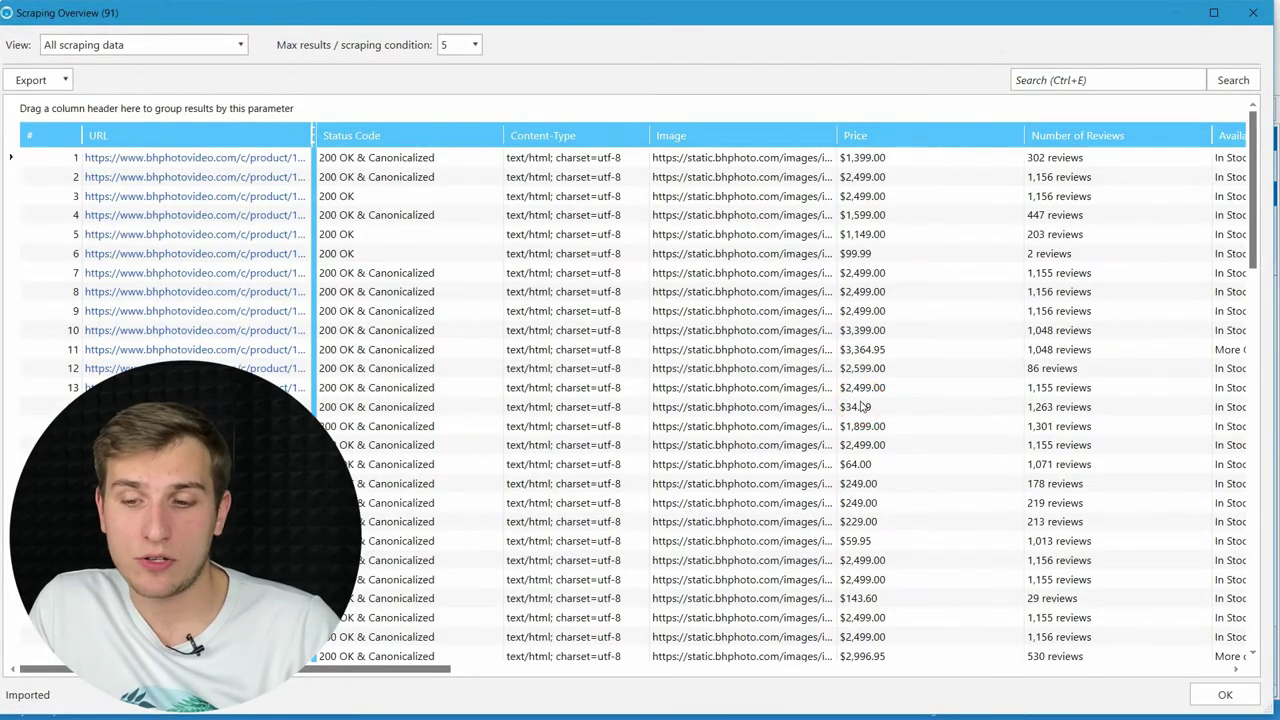
pyautogui.scroll(-3, 862, 407)
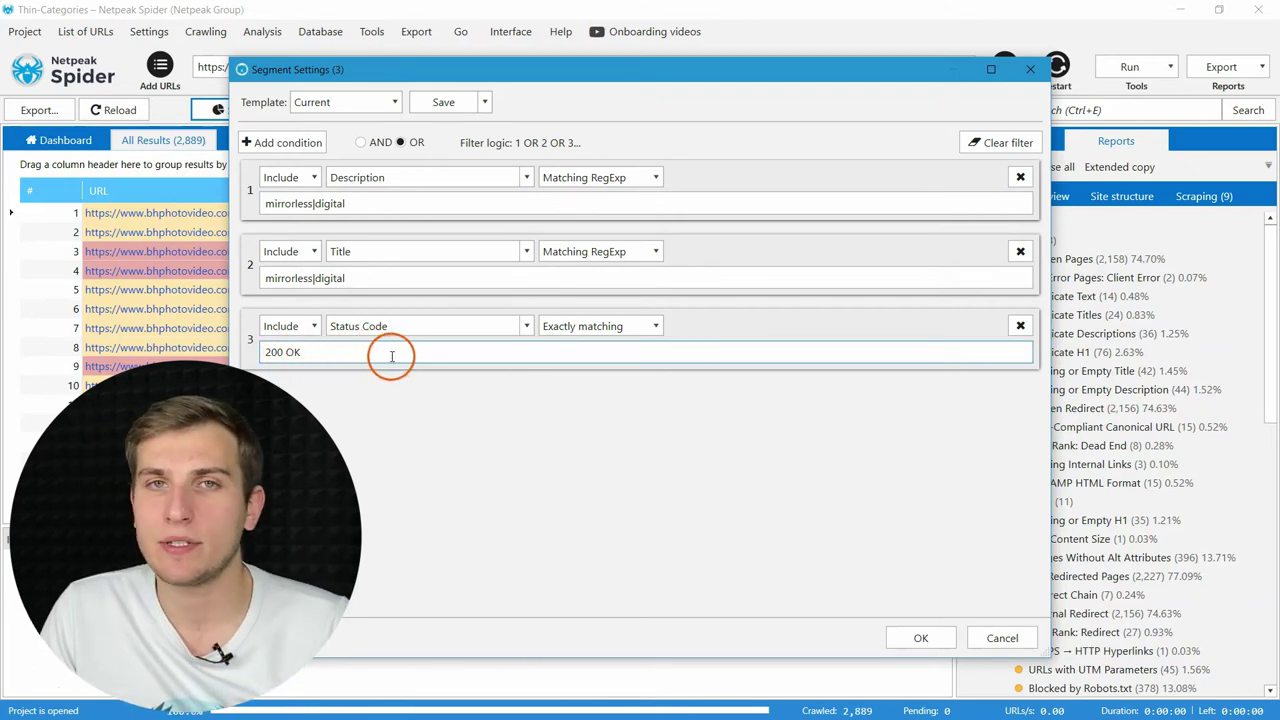
# Remove the Status Code condition from the segment and apply the remaining Description and Title conditions.
pyautogui.click(1020, 325)
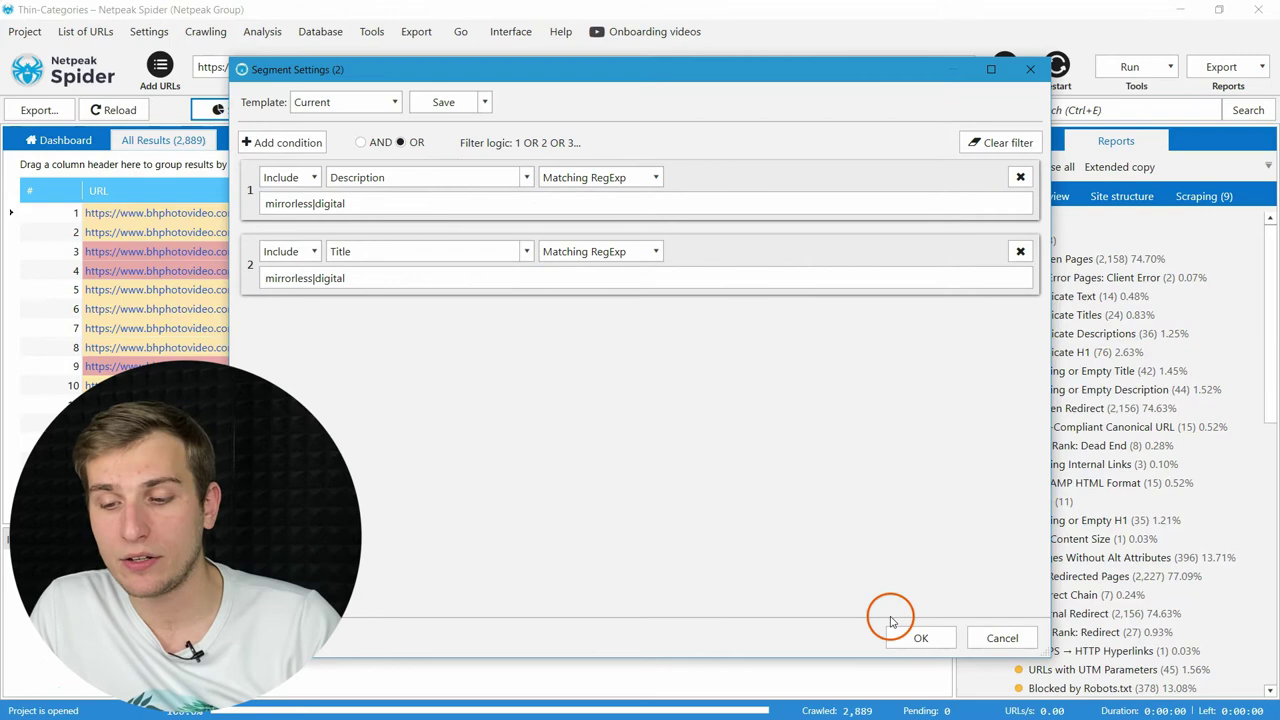
pyautogui.click(921, 645)
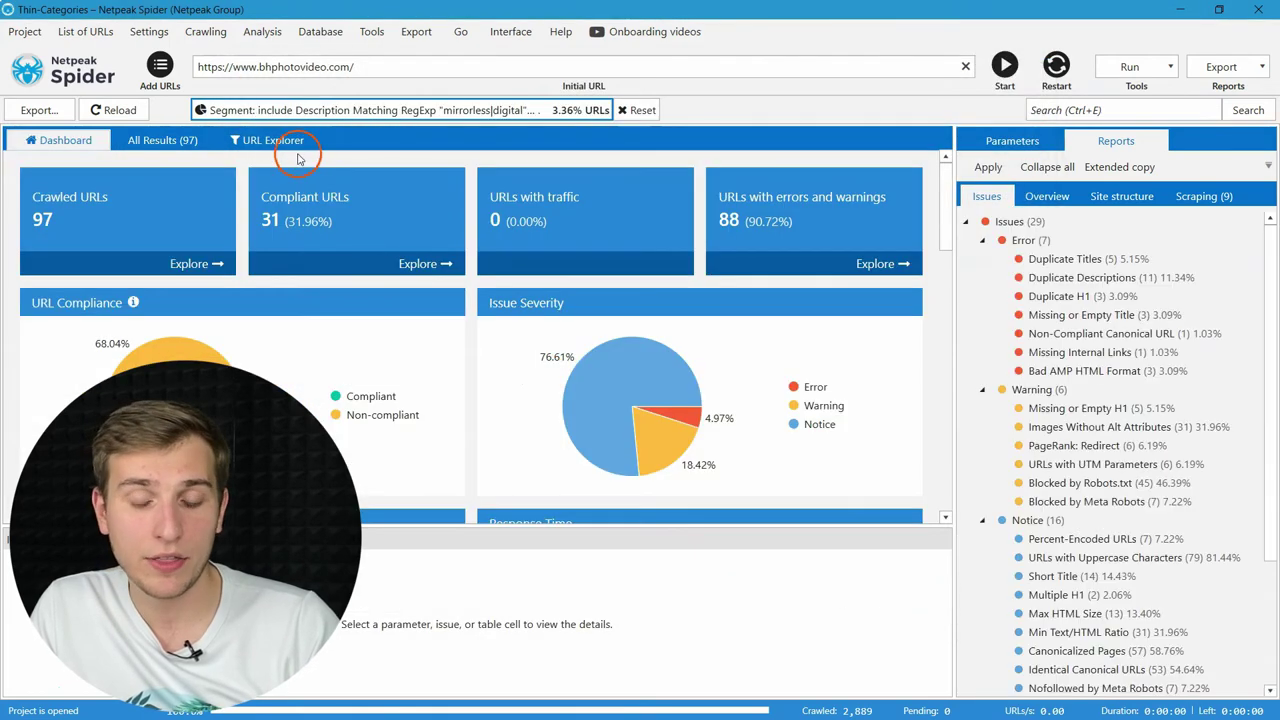
# Filter the segmented URLs by Status Code exactly matching "200 OK" and open the report export options.
pyautogui.click(293, 143)
pyautogui.click(71, 164)
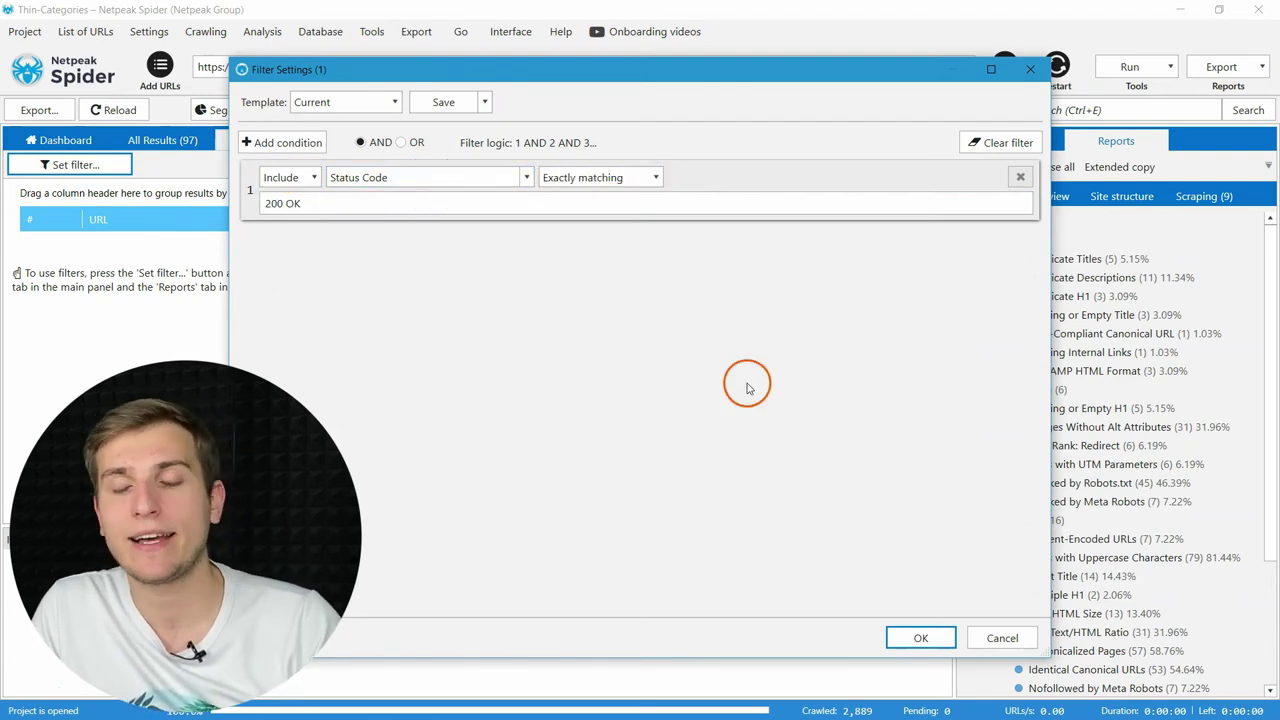
pyautogui.click(920, 637)
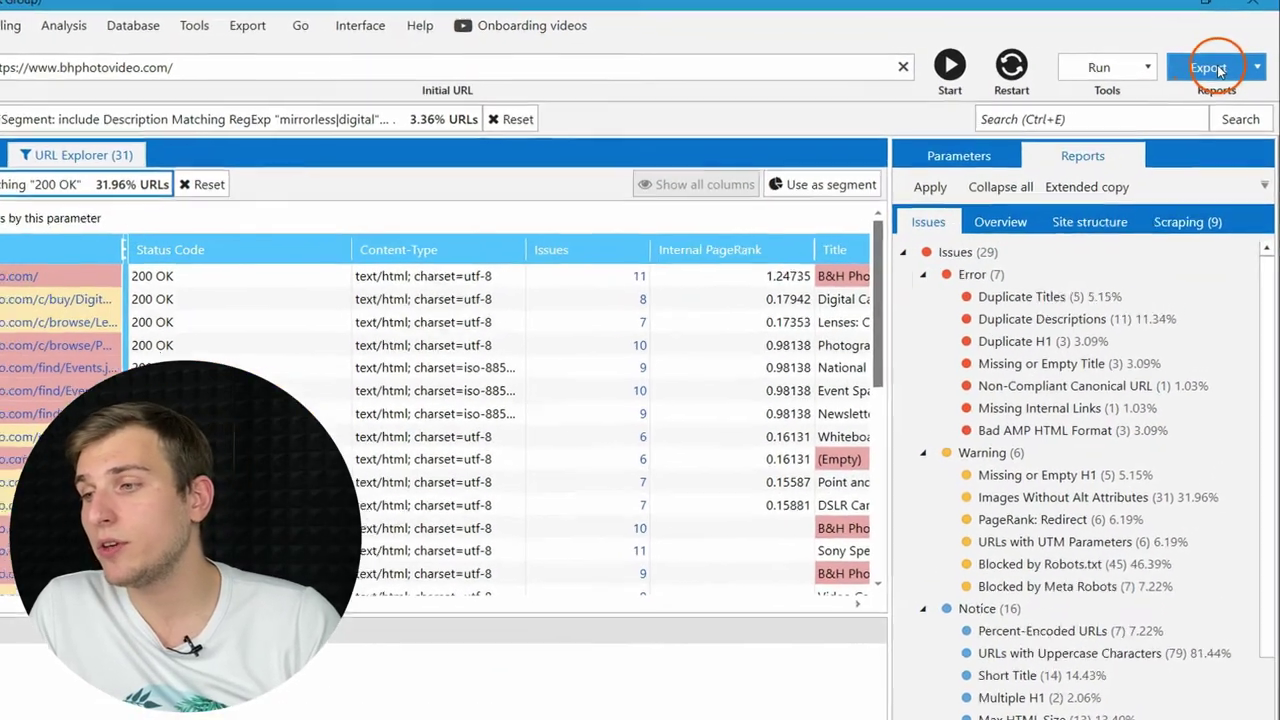
pyautogui.click(1218, 70)
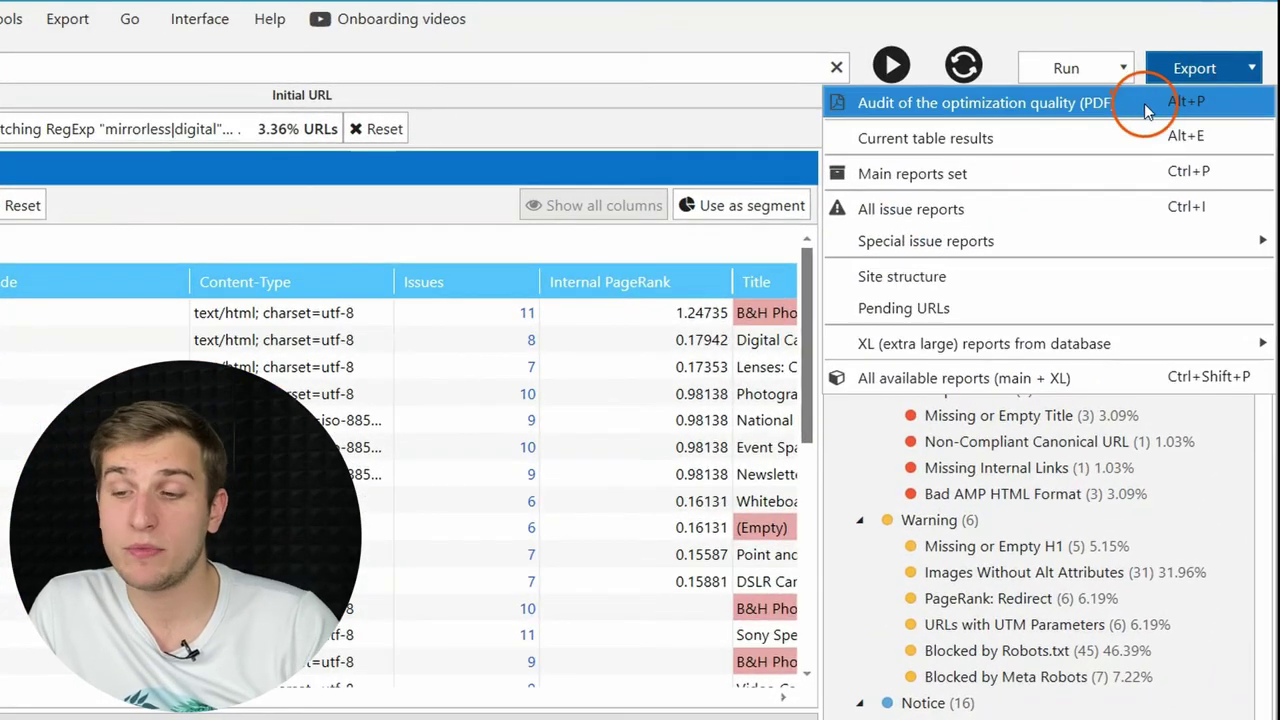